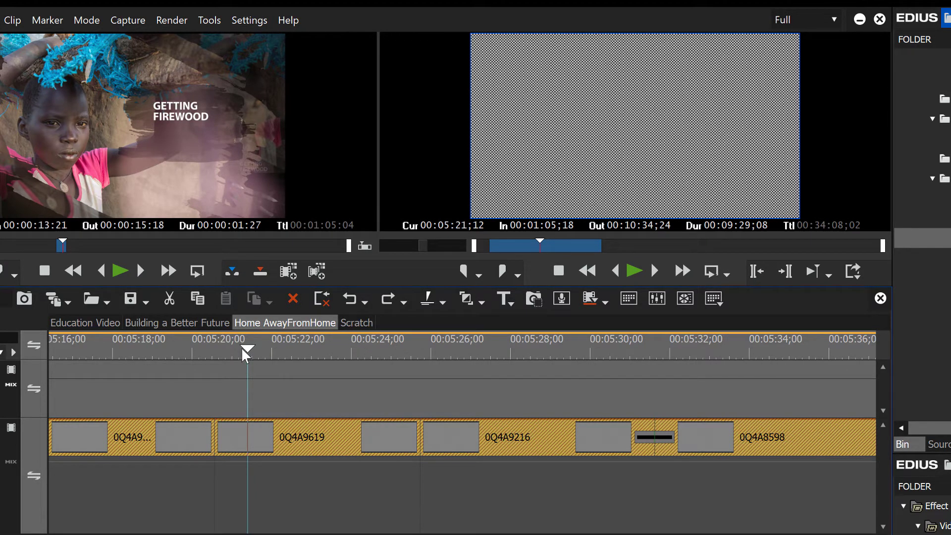
drag(245, 348, 280, 372)
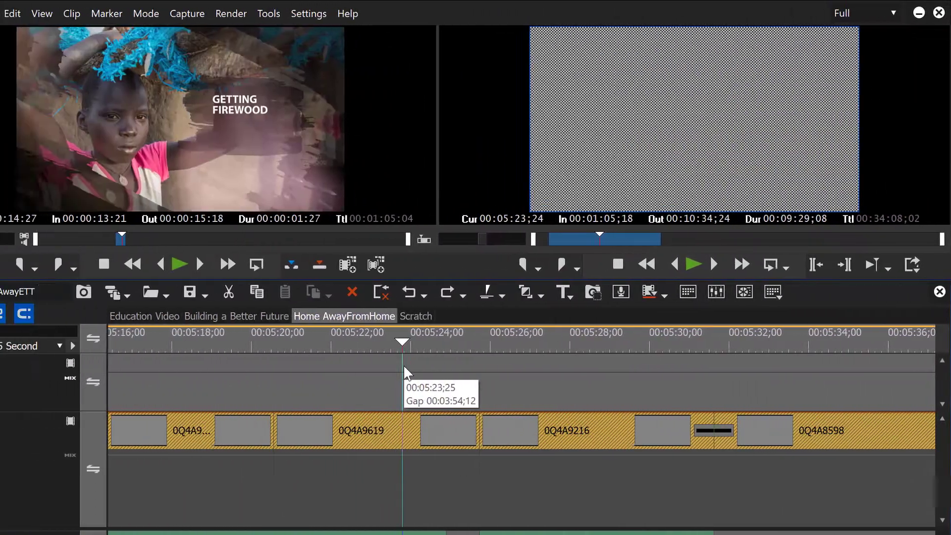
Open the Restore Offline Clip source settings in the user settings and choose Do nothing for clips with no file information.
click(311, 14)
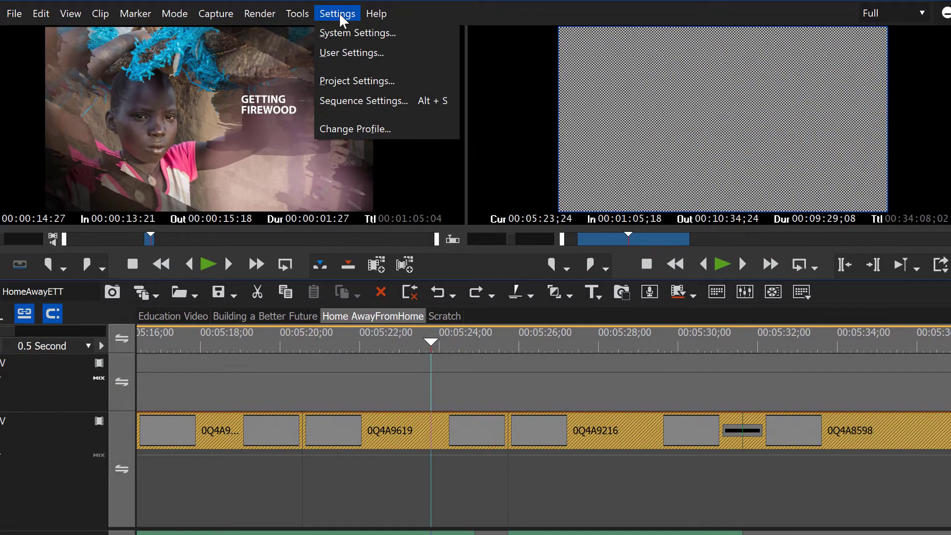
click(347, 52)
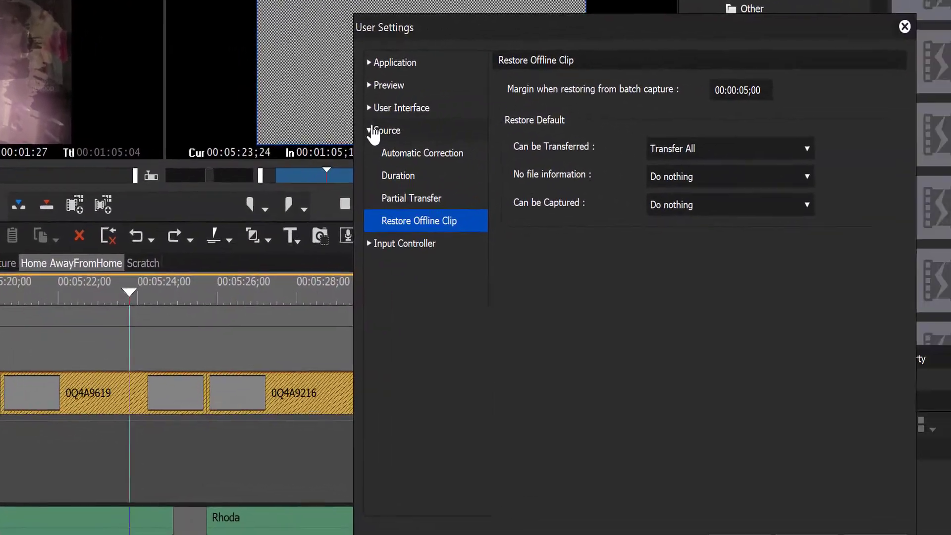
click(685, 198)
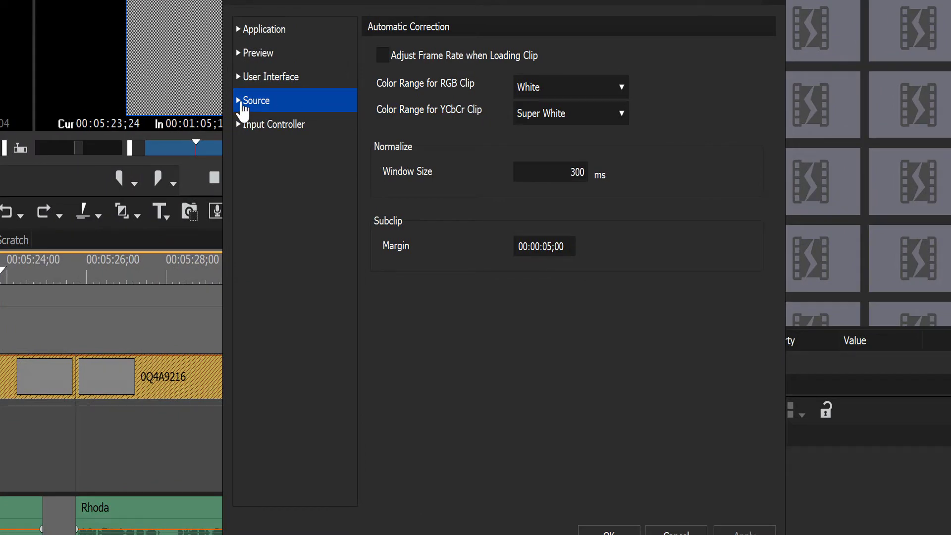
click(238, 101)
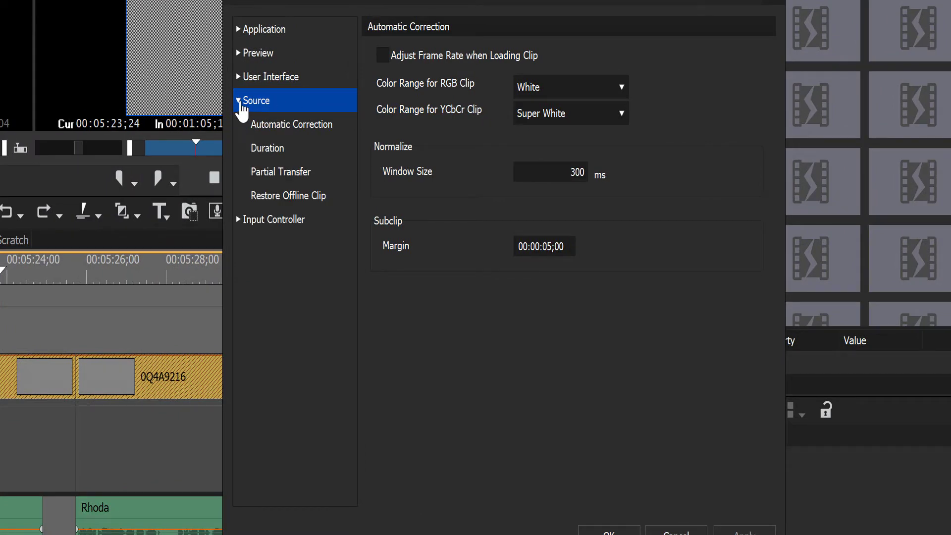
click(279, 204)
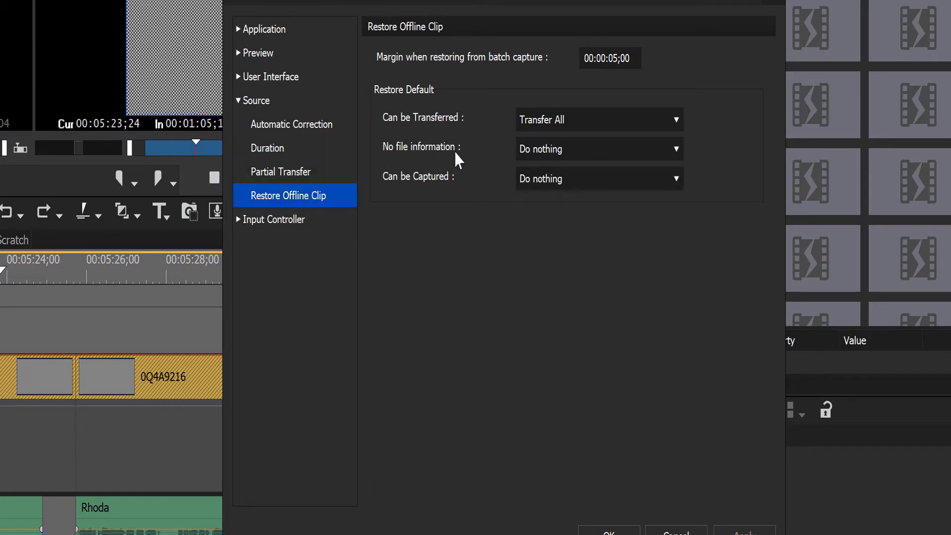
click(670, 149)
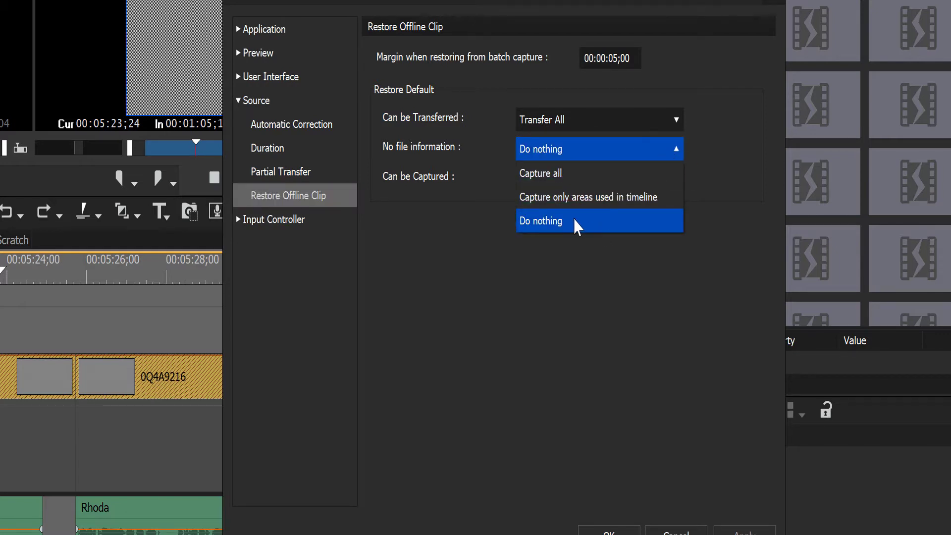
click(575, 220)
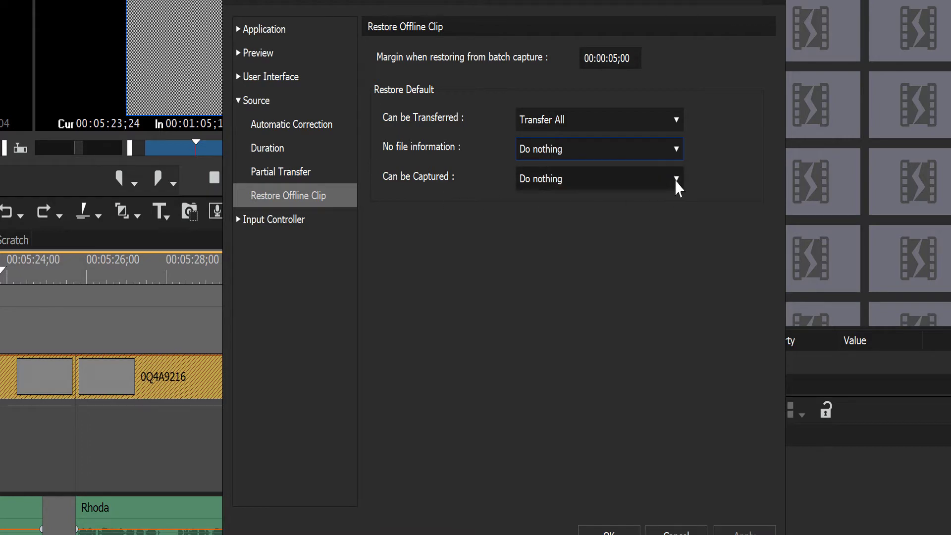
Set the restore defaults for both No file information and Can be Captured to Capture all.
click(678, 151)
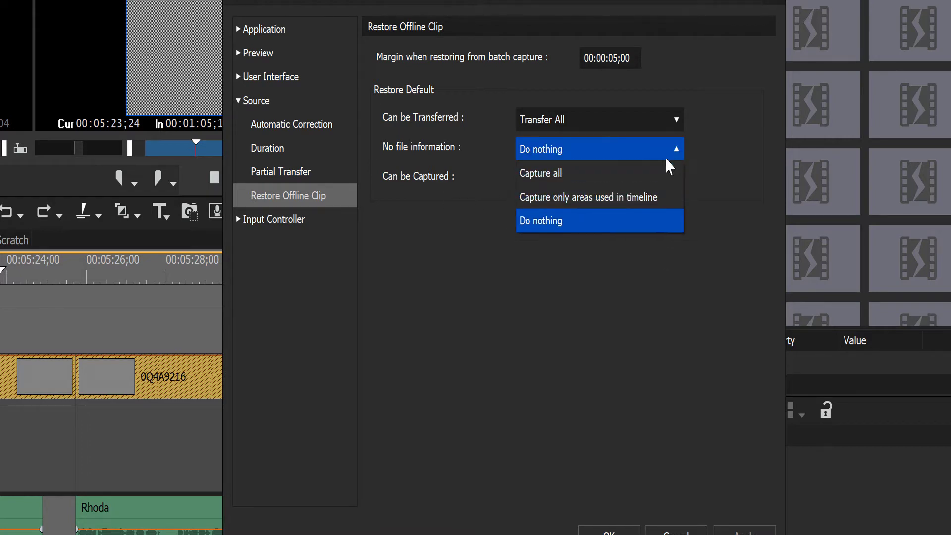
click(634, 170)
click(676, 179)
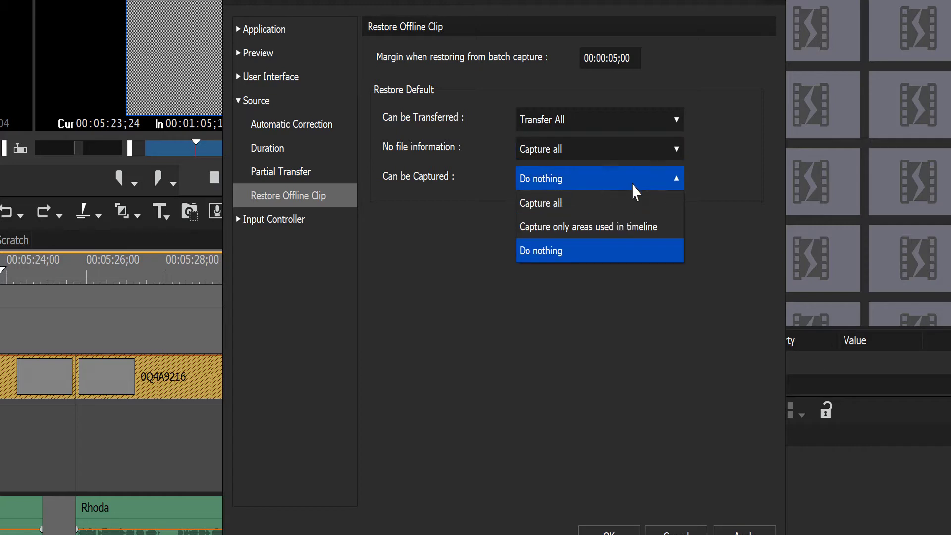
click(621, 200)
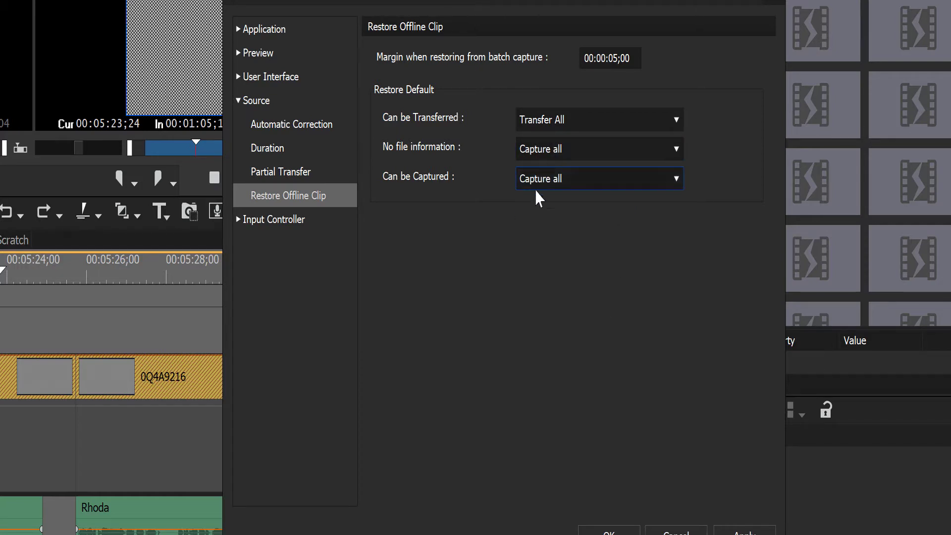
Set No file information and Can be Captured to Do nothing and accept the user settings.
click(675, 149)
click(647, 218)
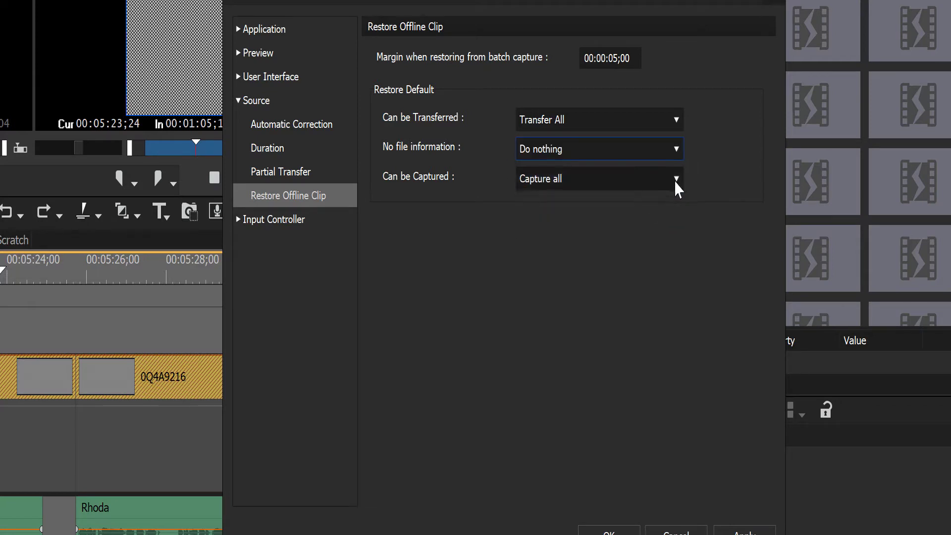
click(677, 179)
click(612, 250)
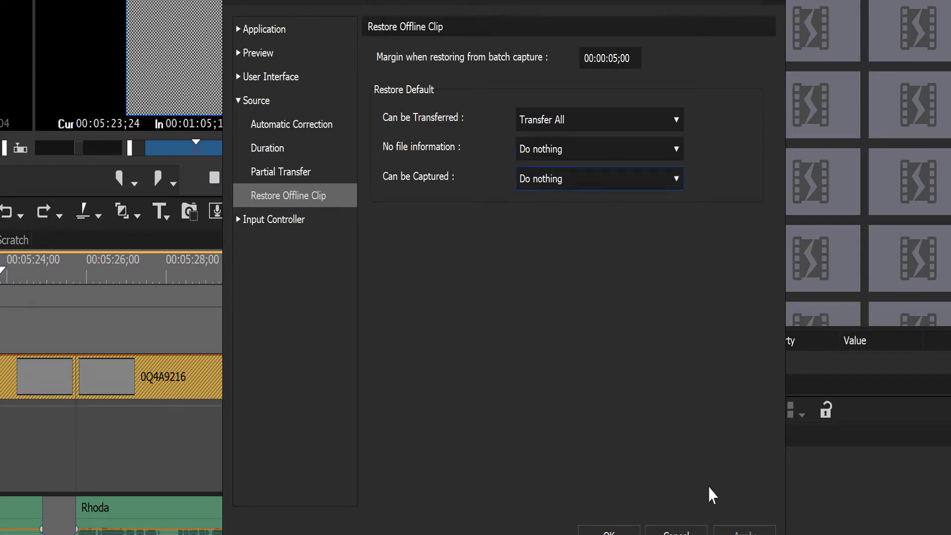
key(Return)
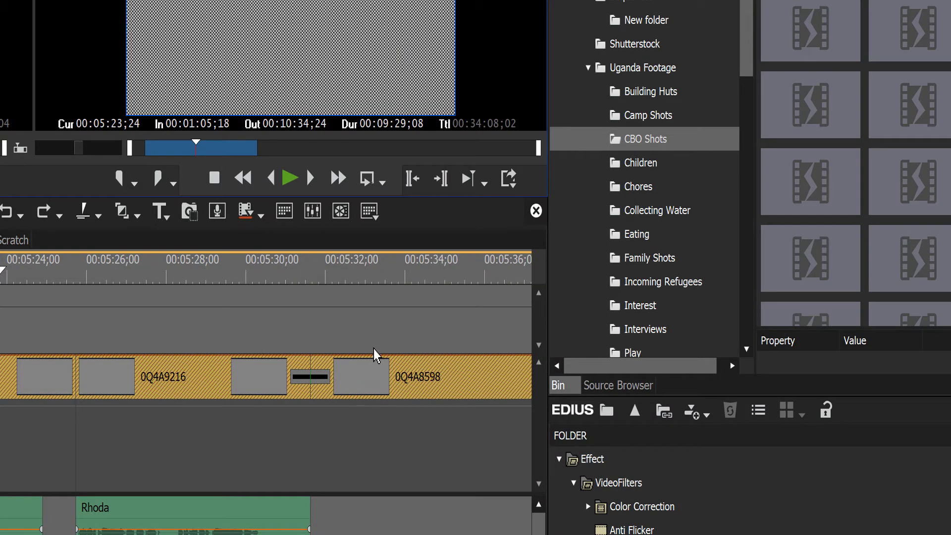
drag(1, 273, 0, 322)
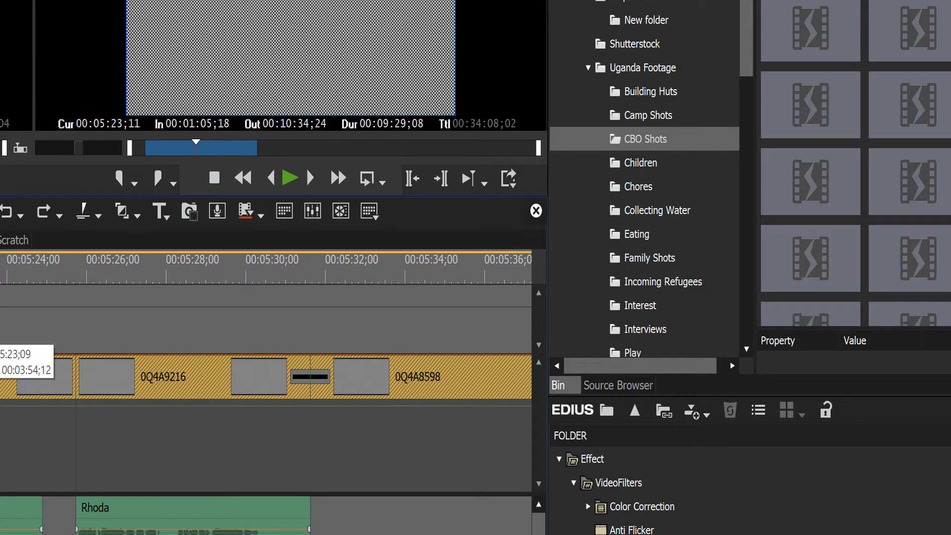
scroll(0, 332, down, 2)
scroll(0, 332, up, 2)
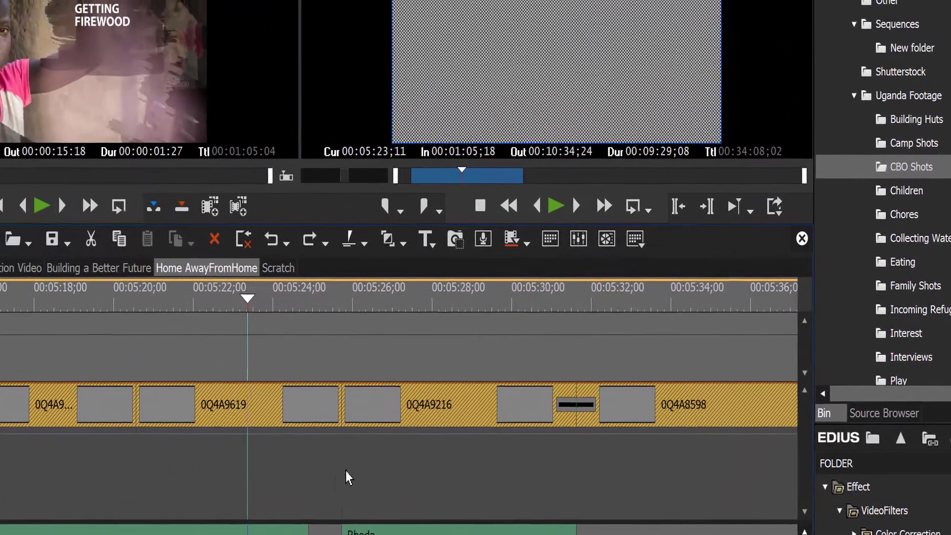
Open the restore dialog for the offline timeline clip 0Q4A9619 and choose Relink (select file) as its restoration method.
double_click(261, 405)
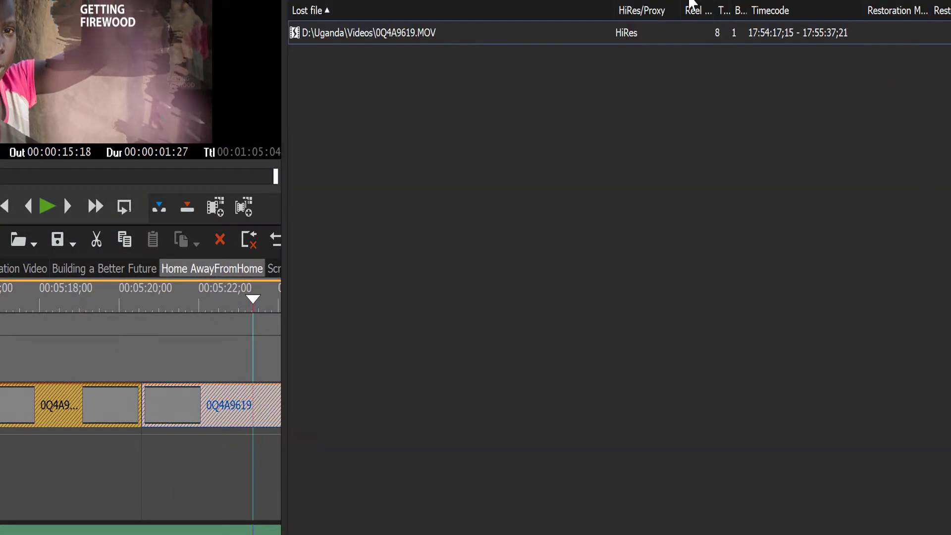
drag(702, 0, 538, 50)
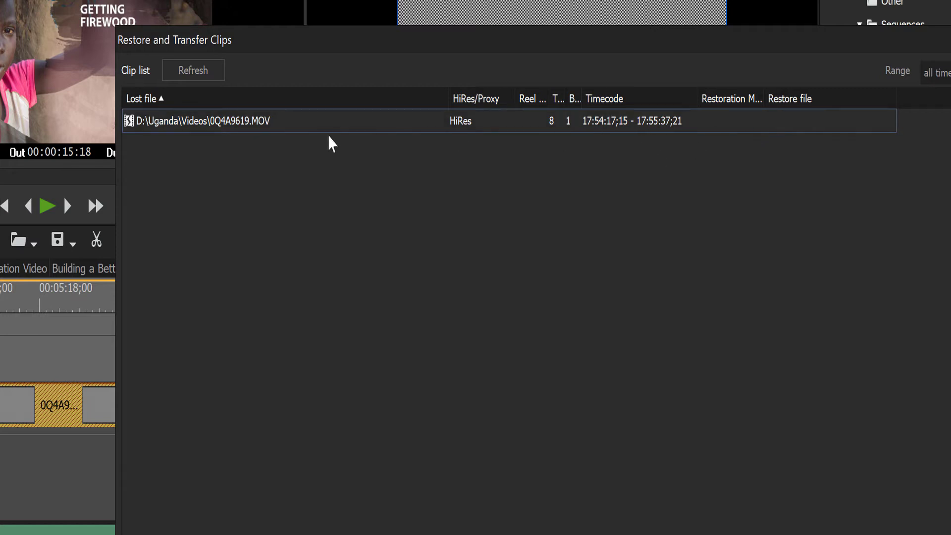
click(766, 129)
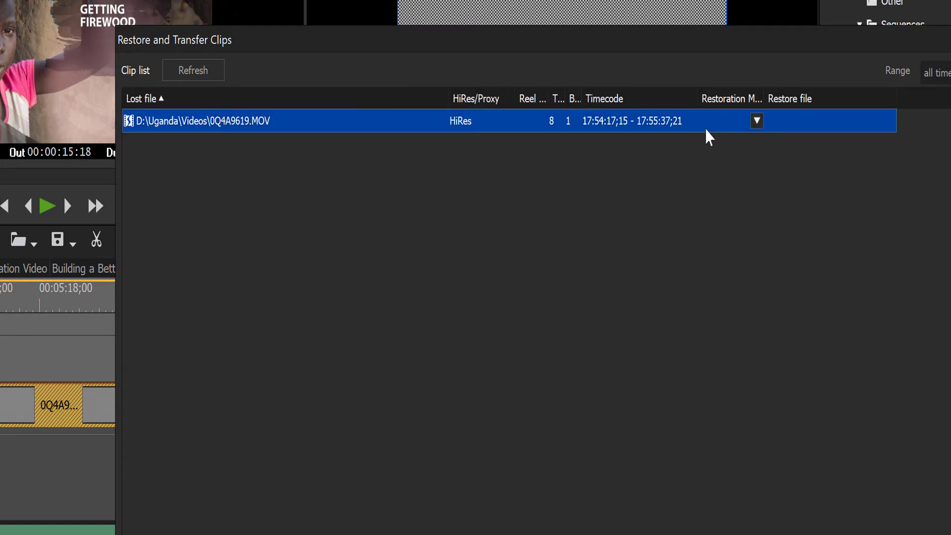
click(756, 122)
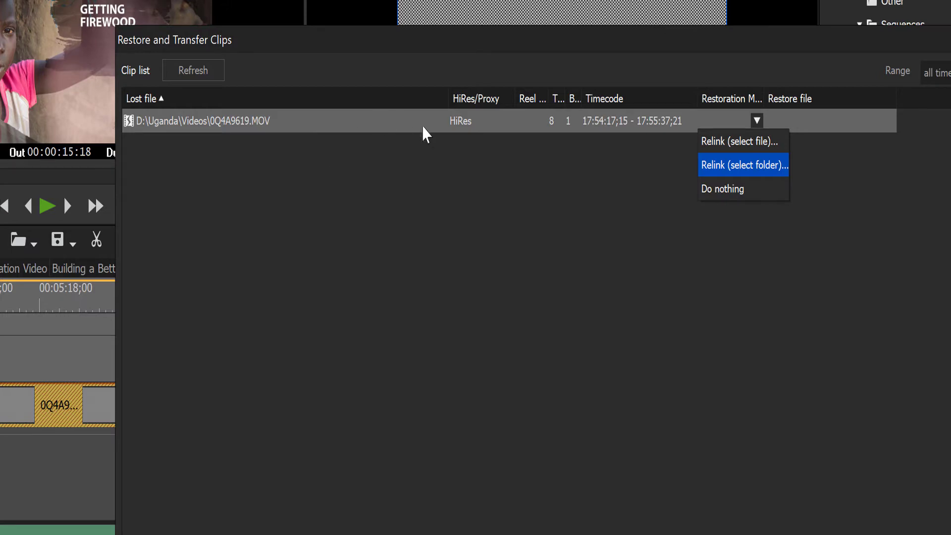
click(727, 144)
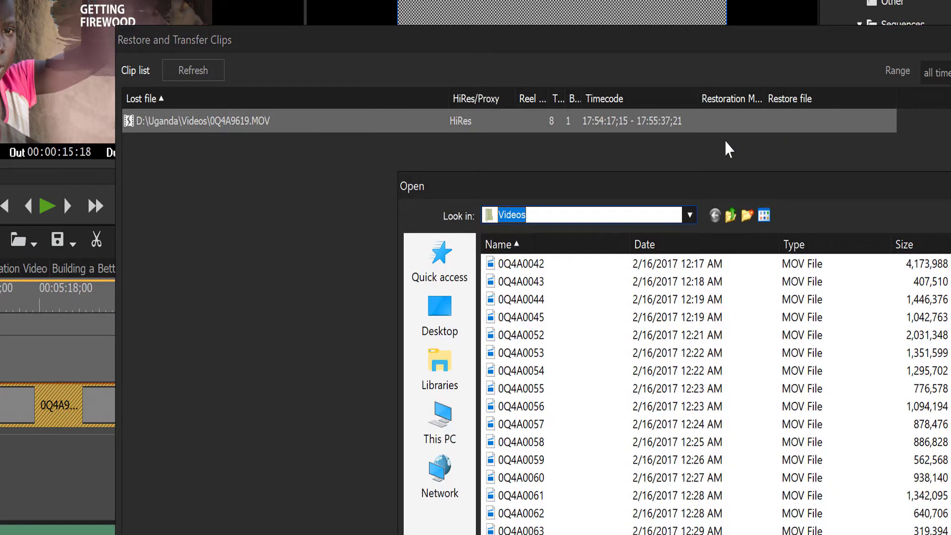
Browse to the Videos folder inside the Uganda folder on the Uganda2017 drive.
click(689, 216)
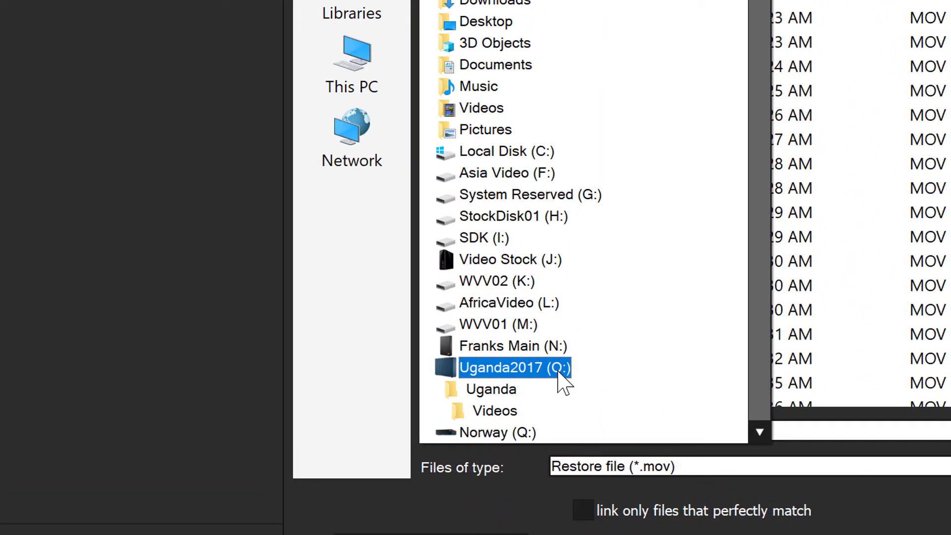
click(496, 390)
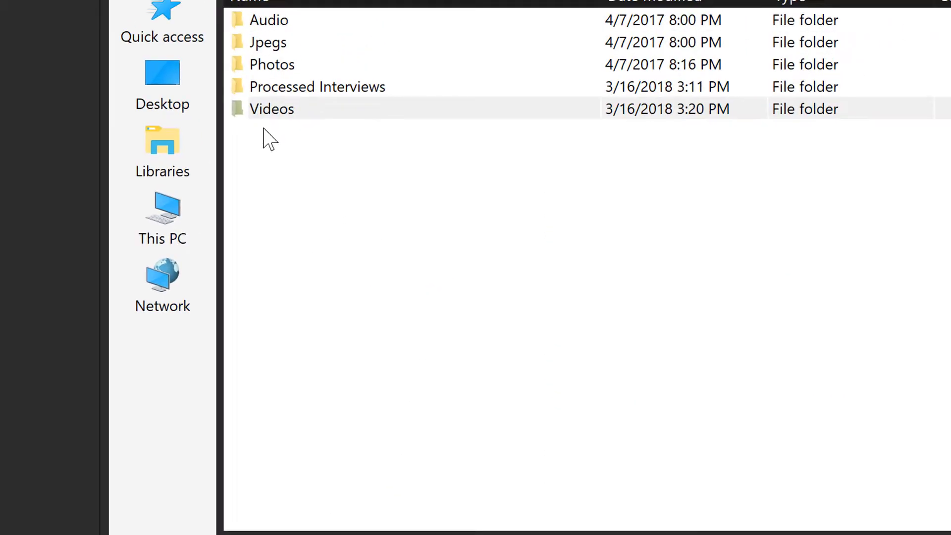
double_click(267, 108)
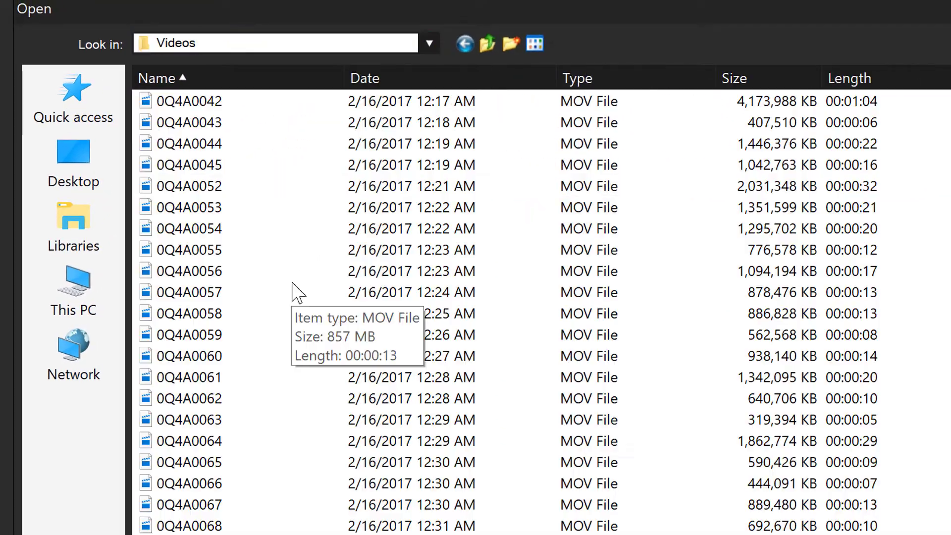
Browse the folder's video files as large icons and return the file list to the Details view.
click(535, 44)
click(577, 100)
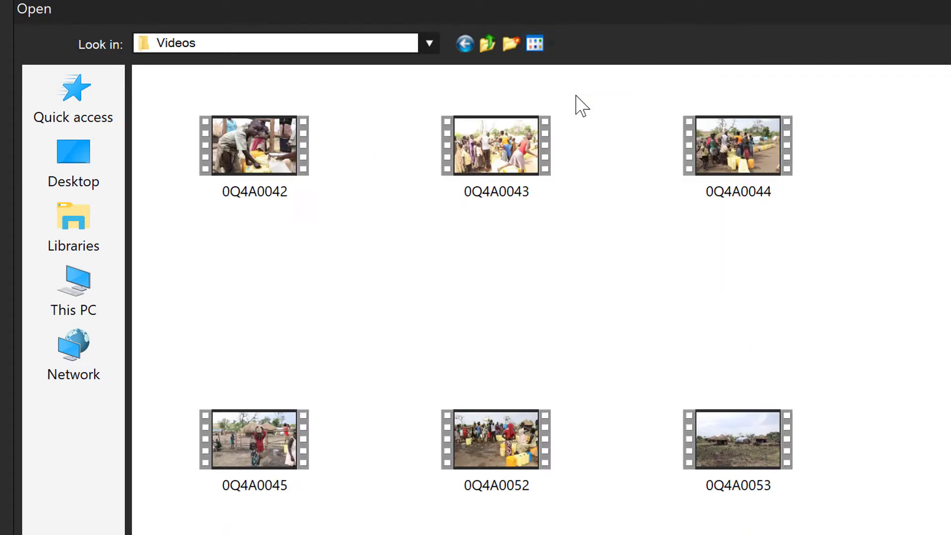
scroll(484, 302, down, 15)
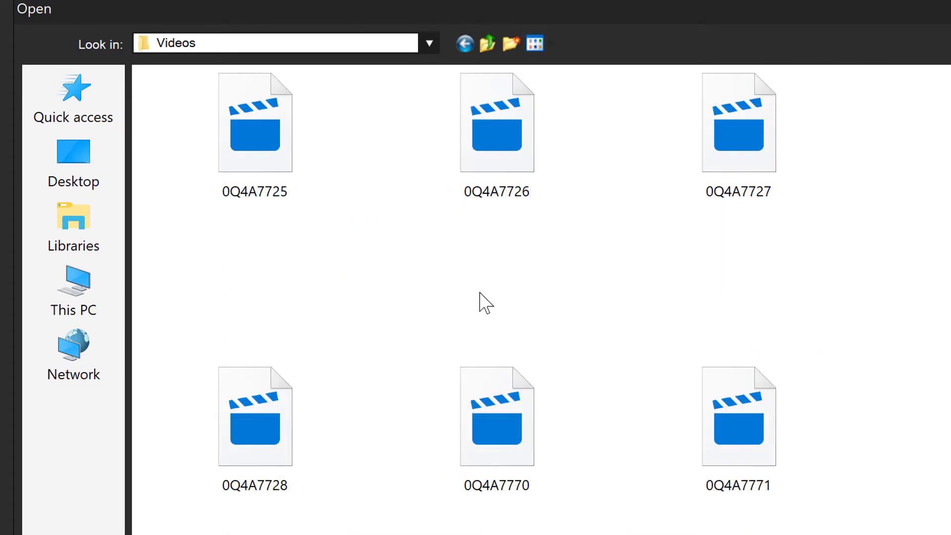
scroll(484, 302, down, 3)
scroll(485, 303, up, 15)
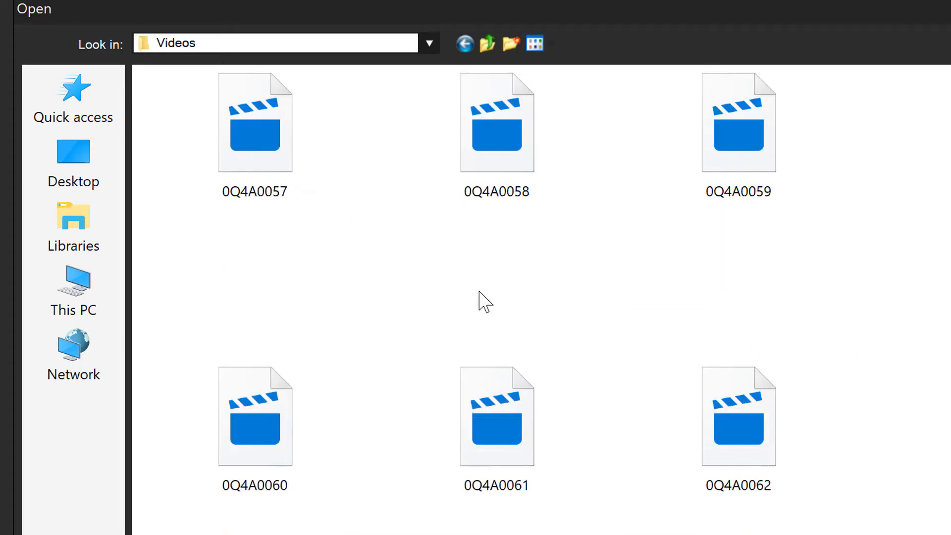
click(540, 45)
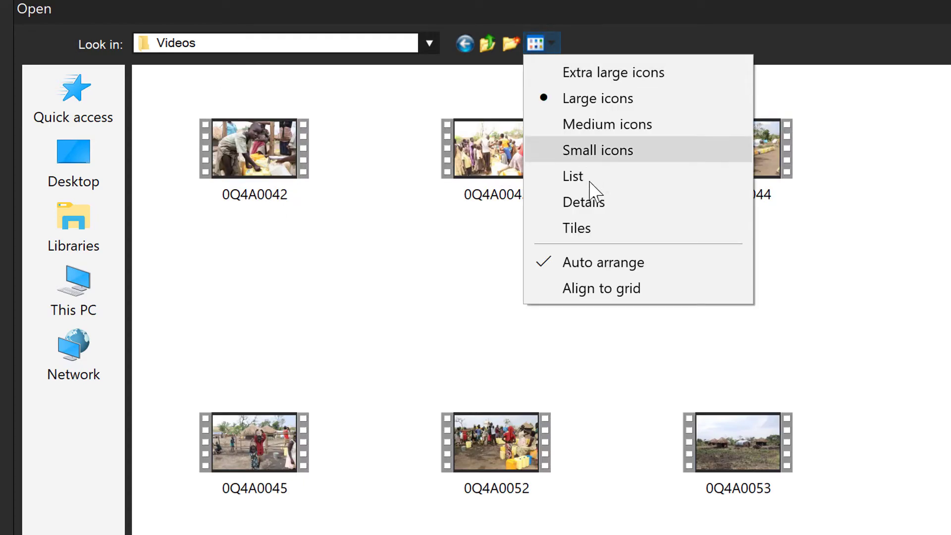
click(592, 210)
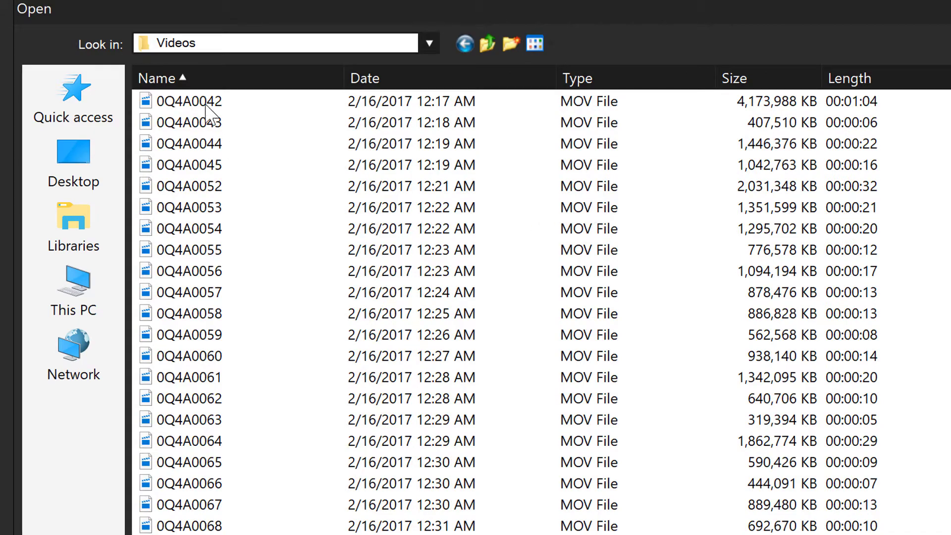
Relink the lost clip to the source file 0Q4A9619 in the Videos folder, confirm the restoration and scrub across the clip.
scroll(186, 438, down, 6)
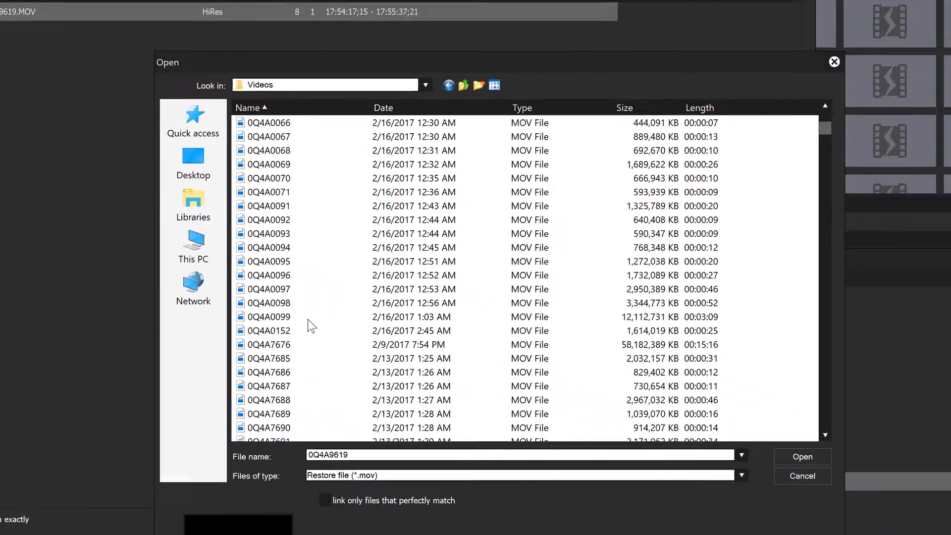
scroll(441, 442, down, 1)
scroll(225, 270, down, 20)
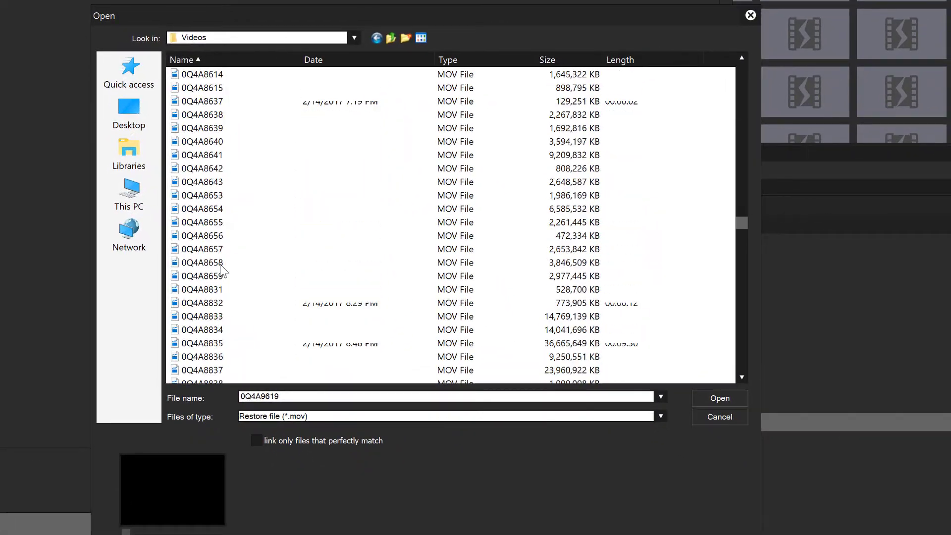
scroll(221, 266, down, 20)
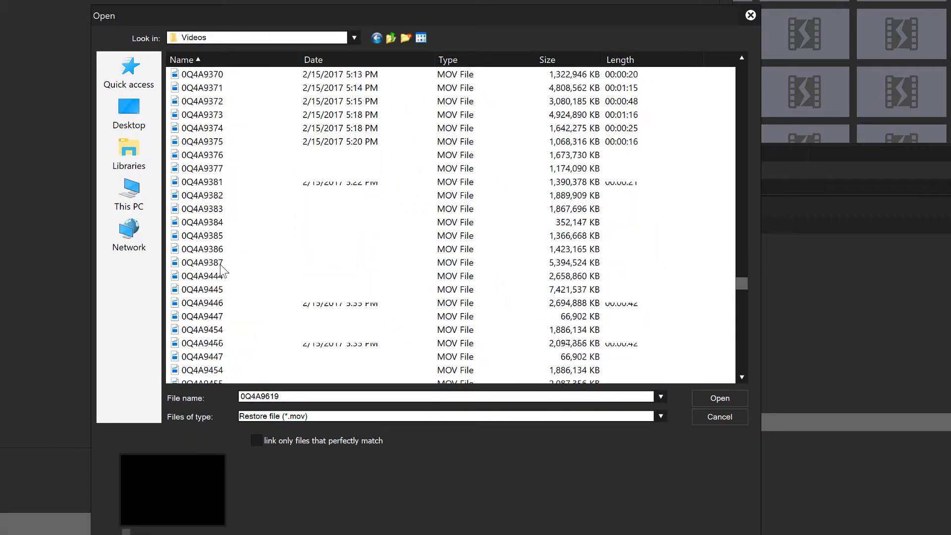
scroll(221, 268, down, 5)
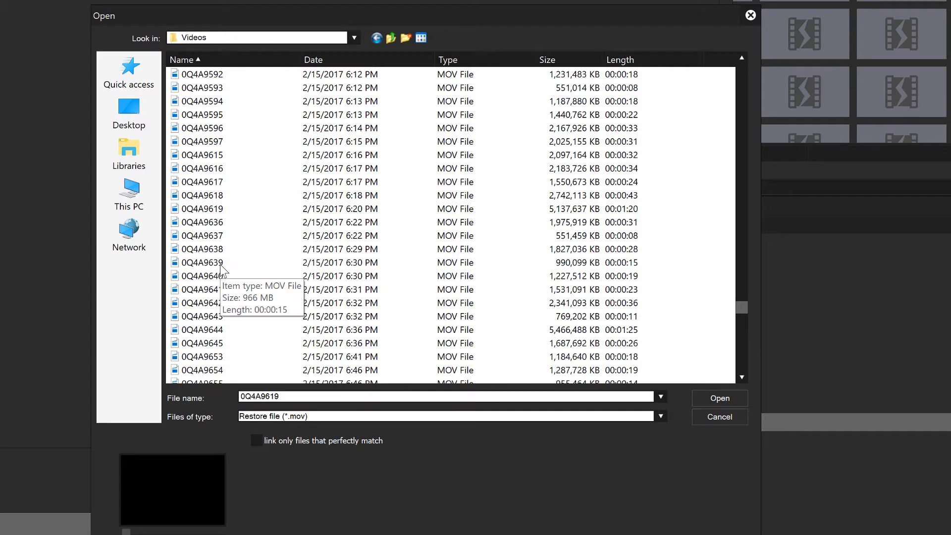
click(202, 209)
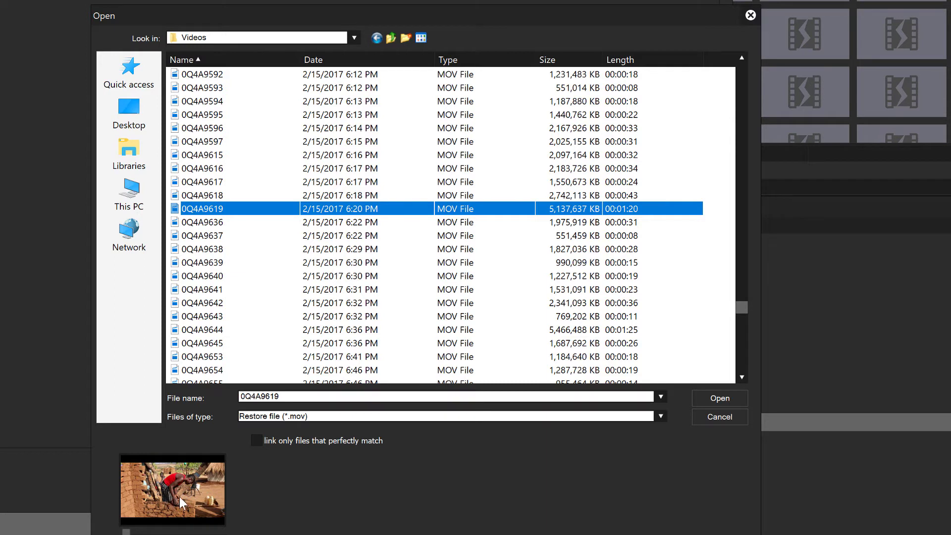
click(256, 441)
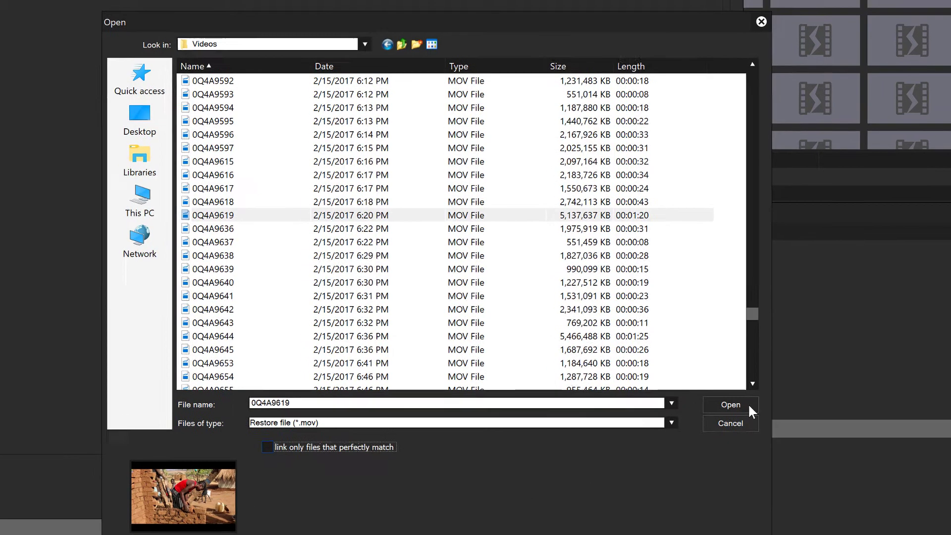
click(737, 399)
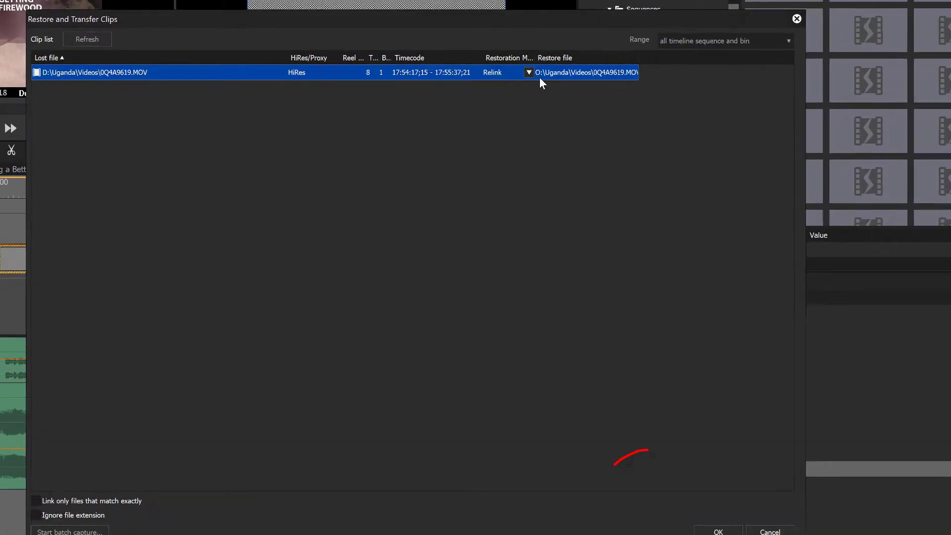
click(645, 482)
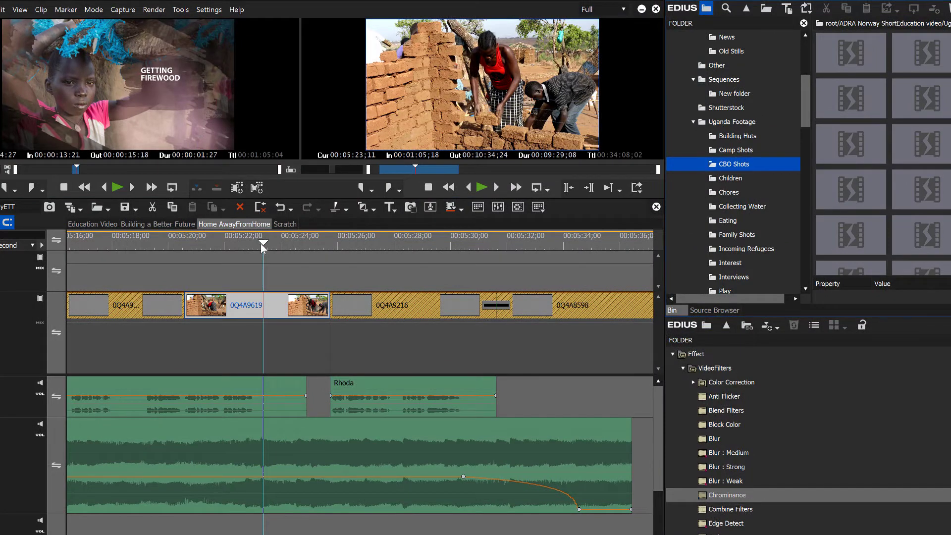
drag(236, 230, 282, 271)
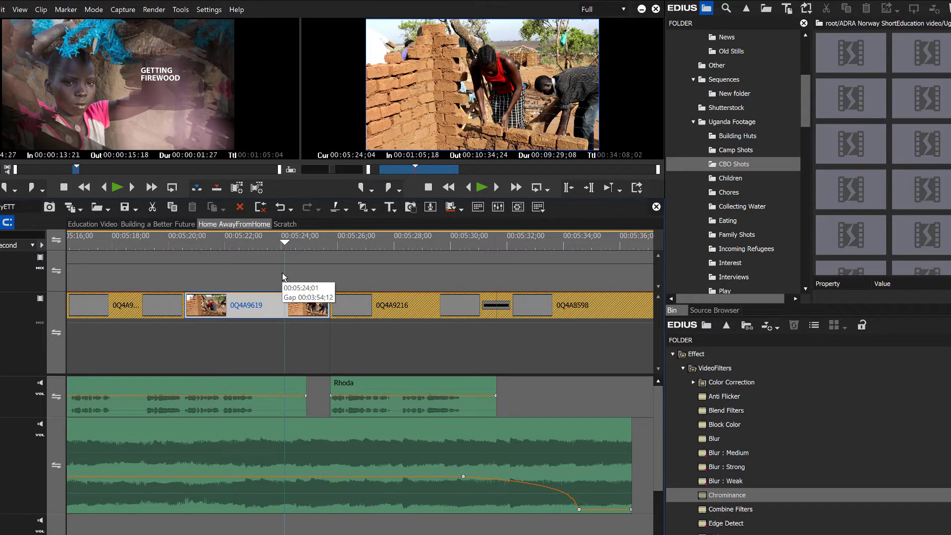
Show the whole sequence in the timeline and open the clip restoration dialog for the project's offline clips.
scroll(282, 278, down, 6)
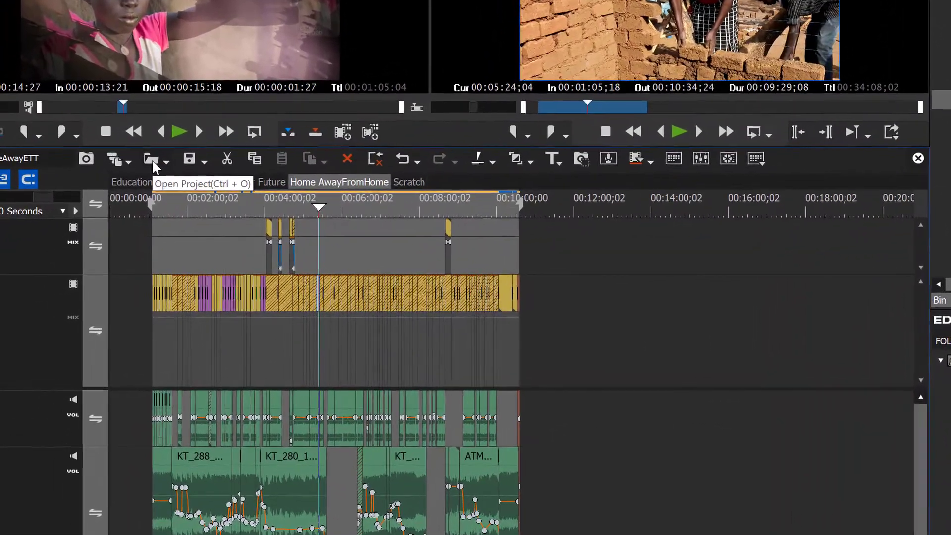
click(167, 163)
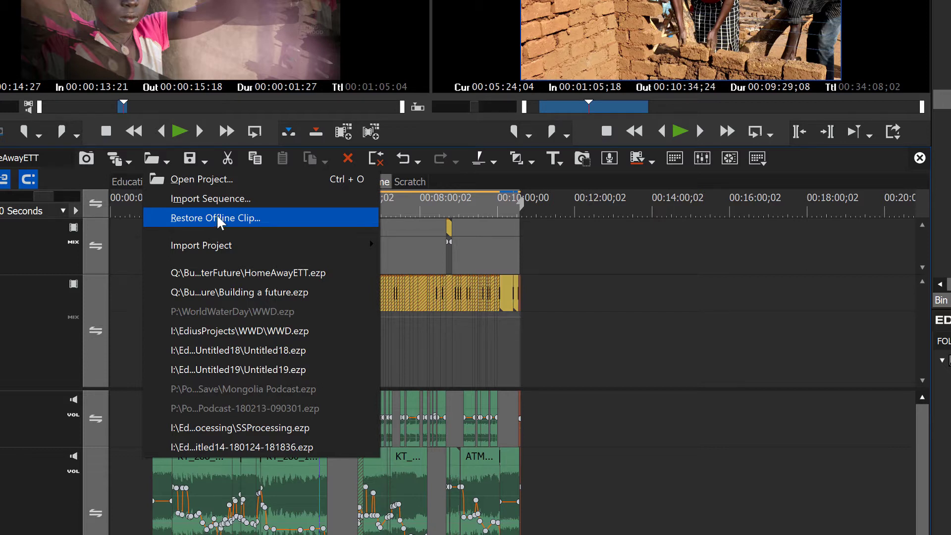
click(243, 223)
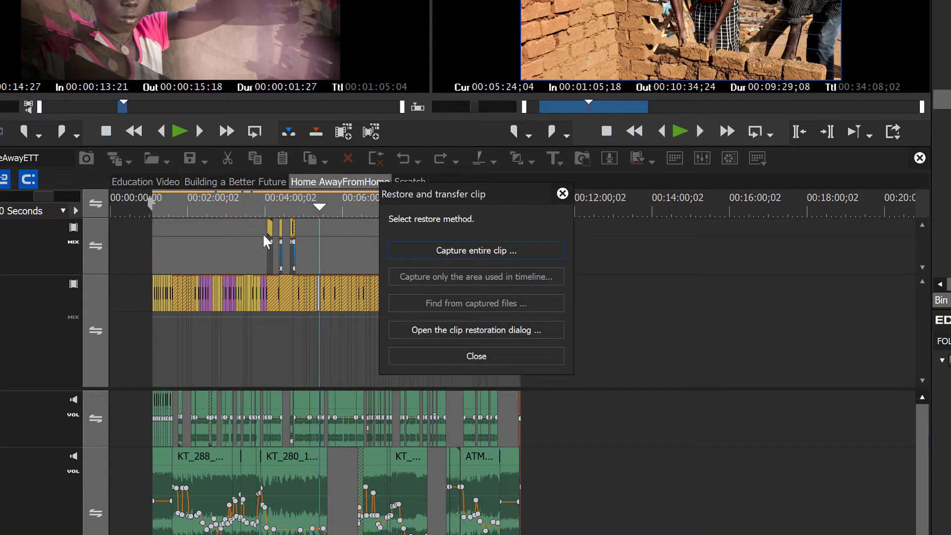
click(526, 331)
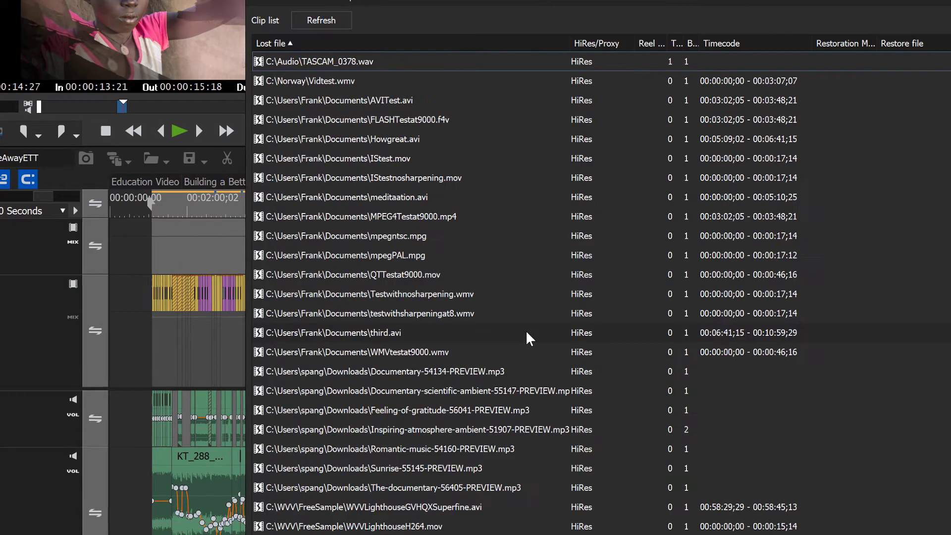
Examine the lost files listed across all timeline sequences and the bin.
scroll(117, 224, down, 20)
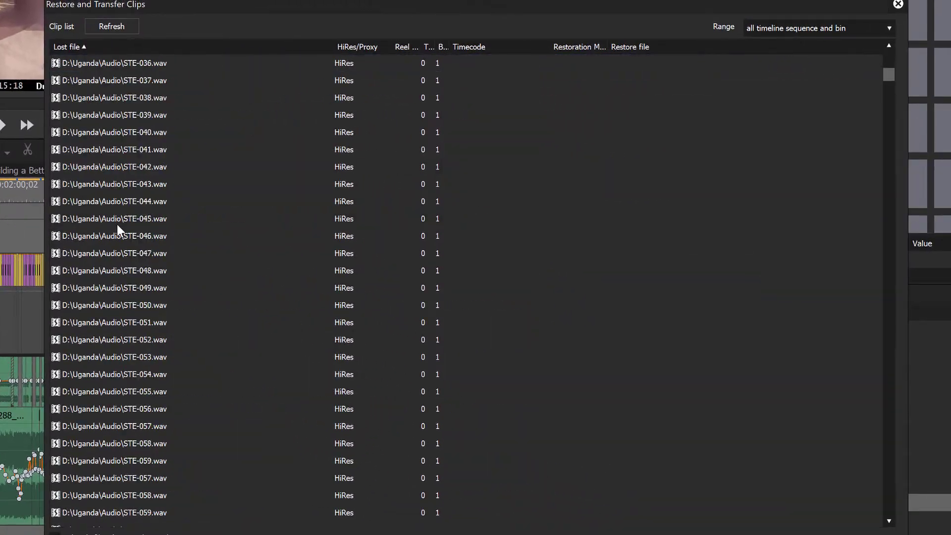
scroll(117, 225, down, 20)
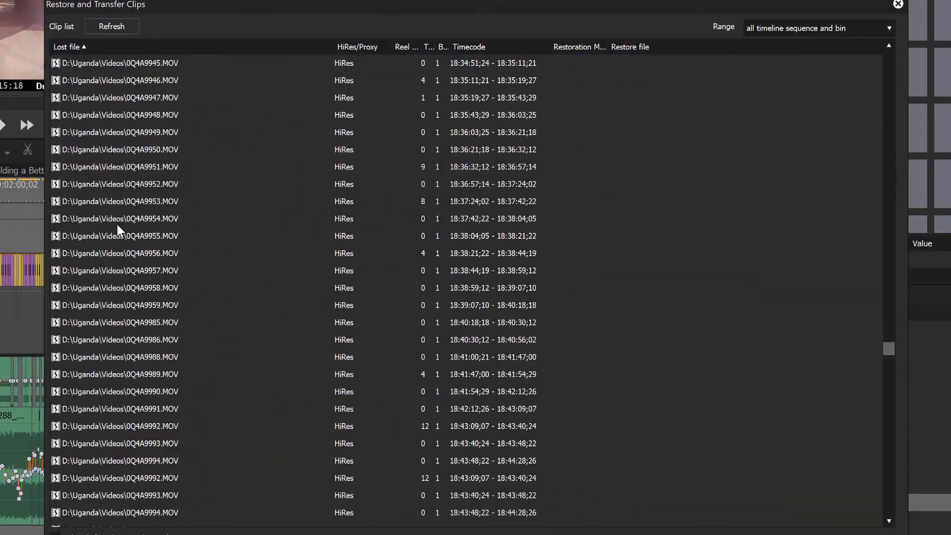
scroll(117, 225, down, 20)
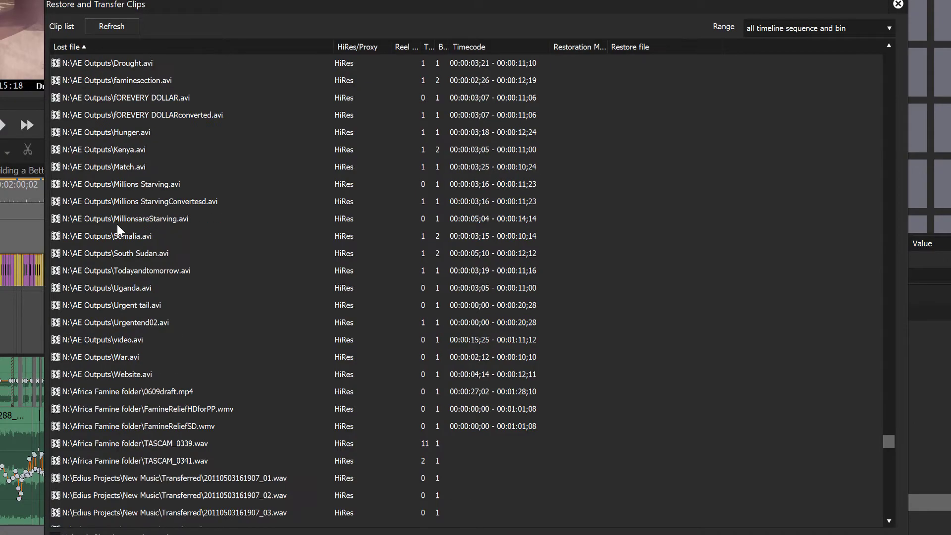
scroll(117, 224, down, 5)
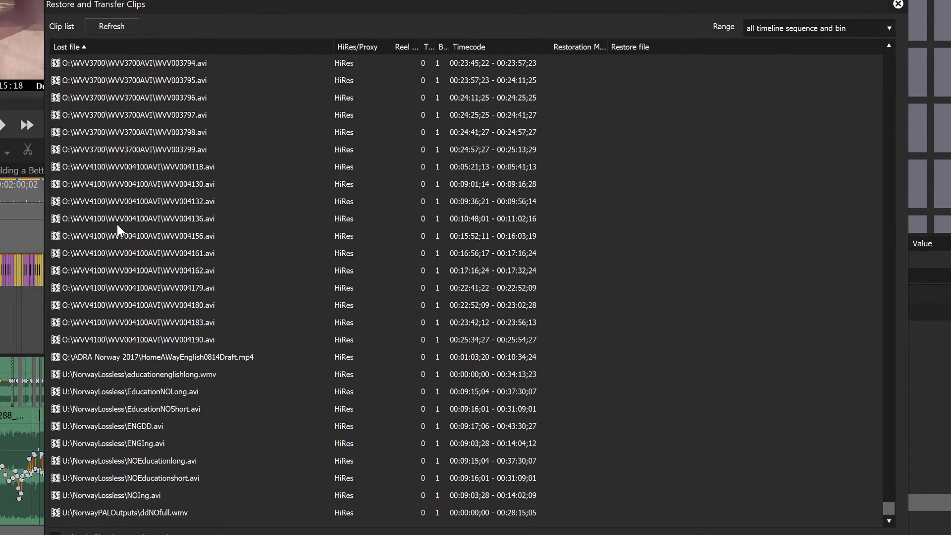
scroll(117, 224, up, 10)
scroll(116, 224, up, 12)
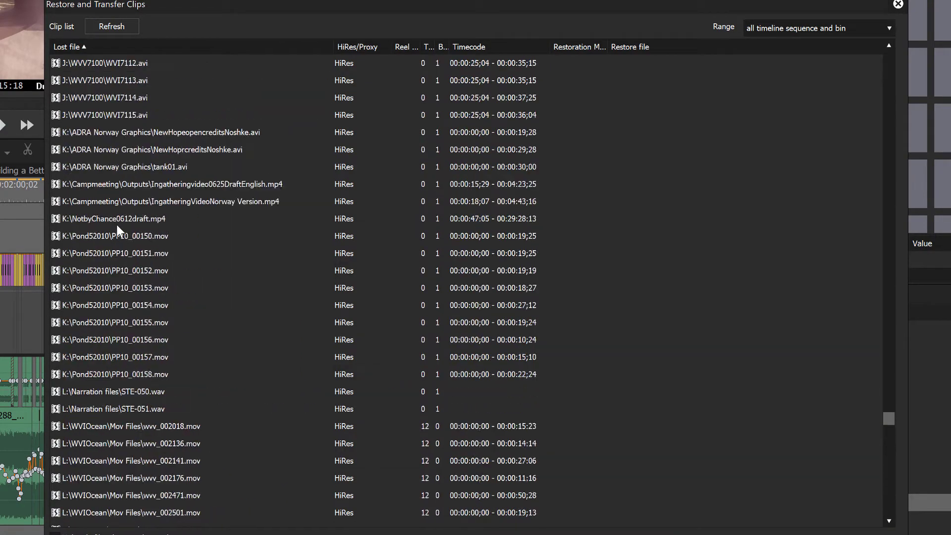
scroll(117, 225, up, 5)
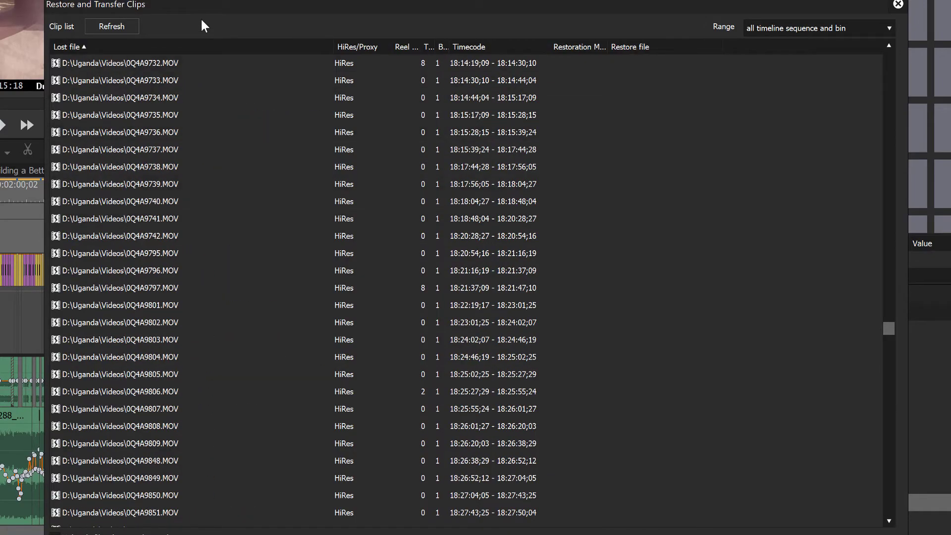
Reposition the Restore and Transfer Clips dialog beside the timeline and look through its D:\Uganda entries.
drag(212, 6, 469, 166)
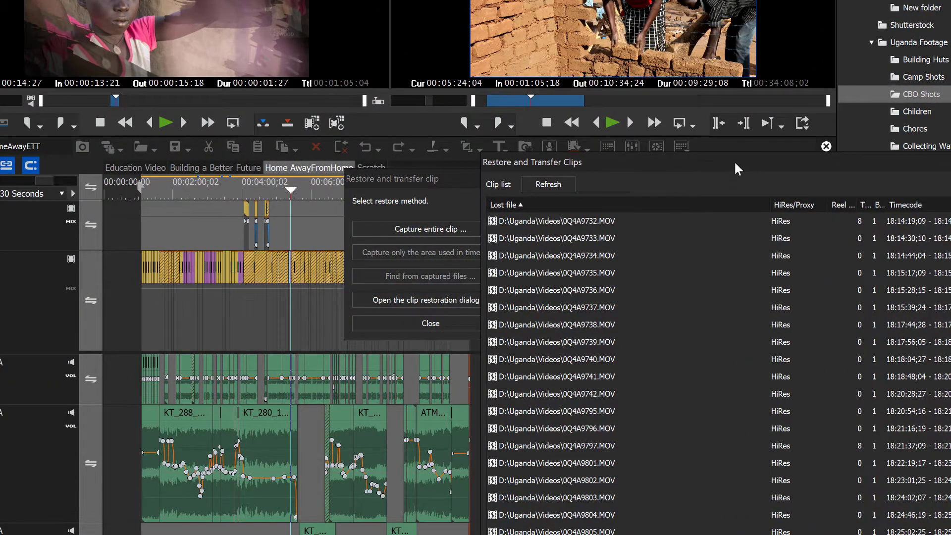
drag(737, 160, 634, 2)
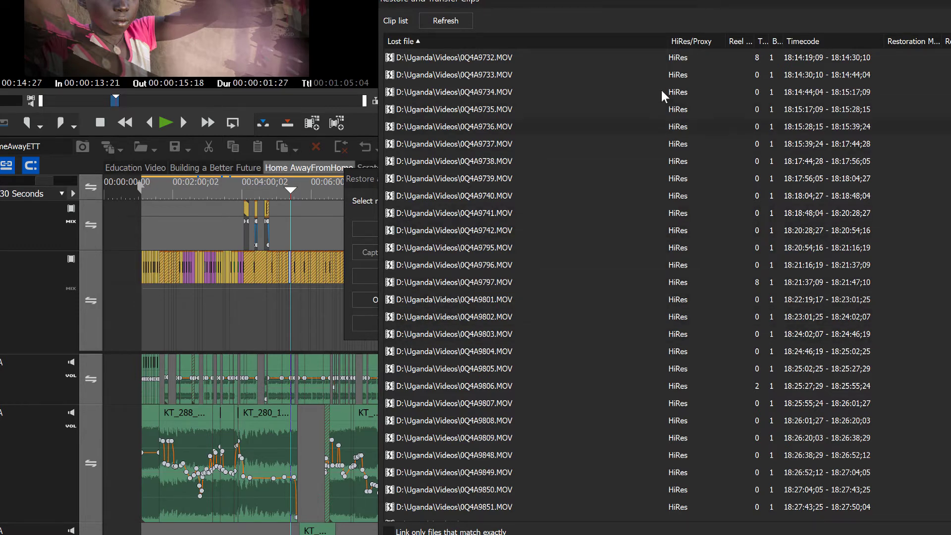
drag(680, 7, 646, 13)
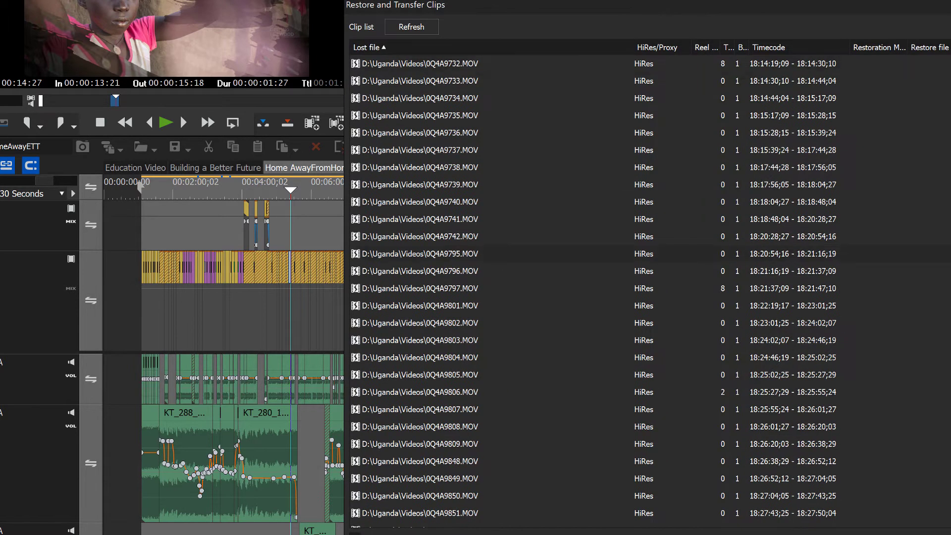
scroll(649, 287, up, 20)
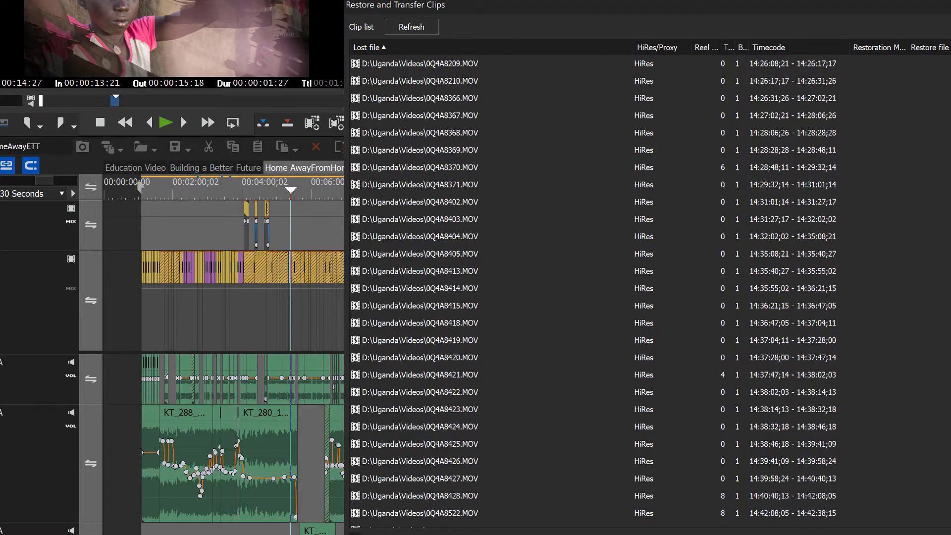
scroll(649, 287, up, 4)
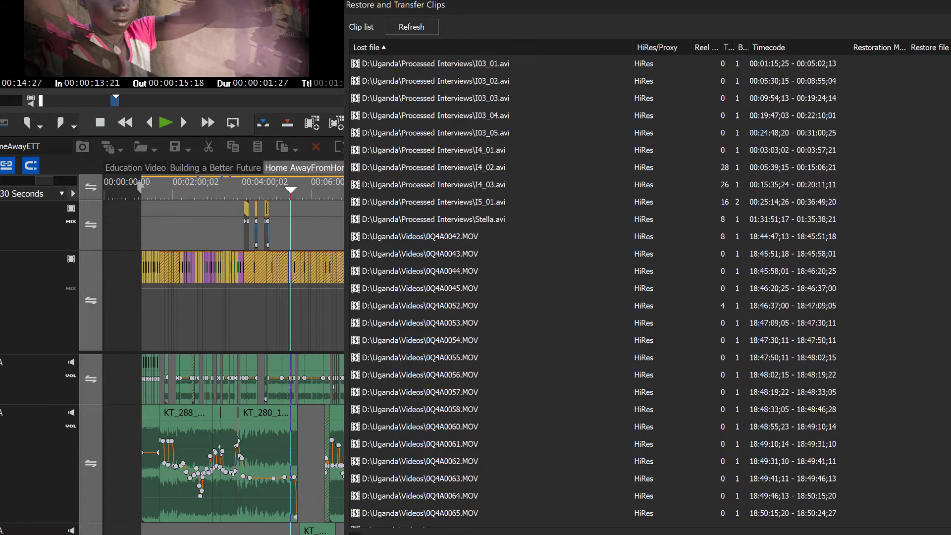
scroll(649, 287, down, 20)
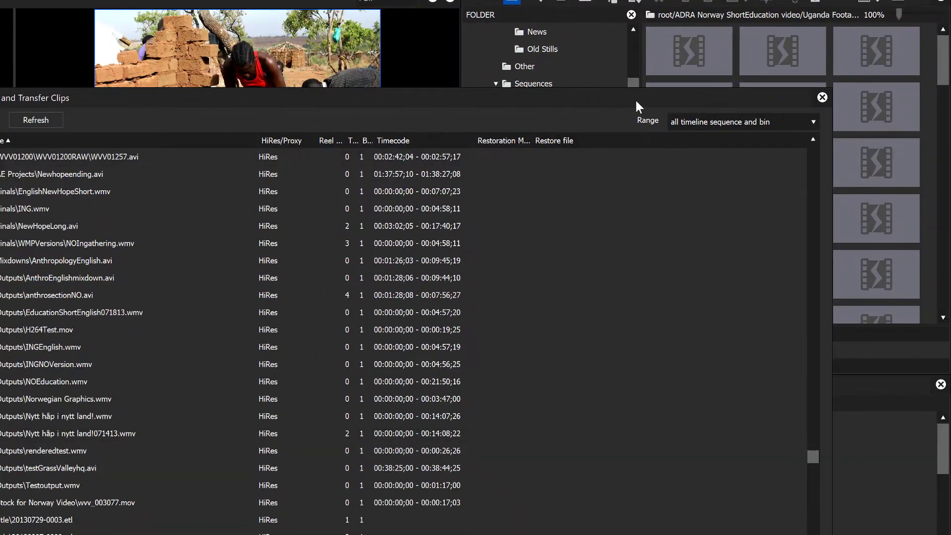
Limit the clip list's range to current timeline sequence (in/out) and compare the listed files with the timeline.
drag(636, 104, 301, 117)
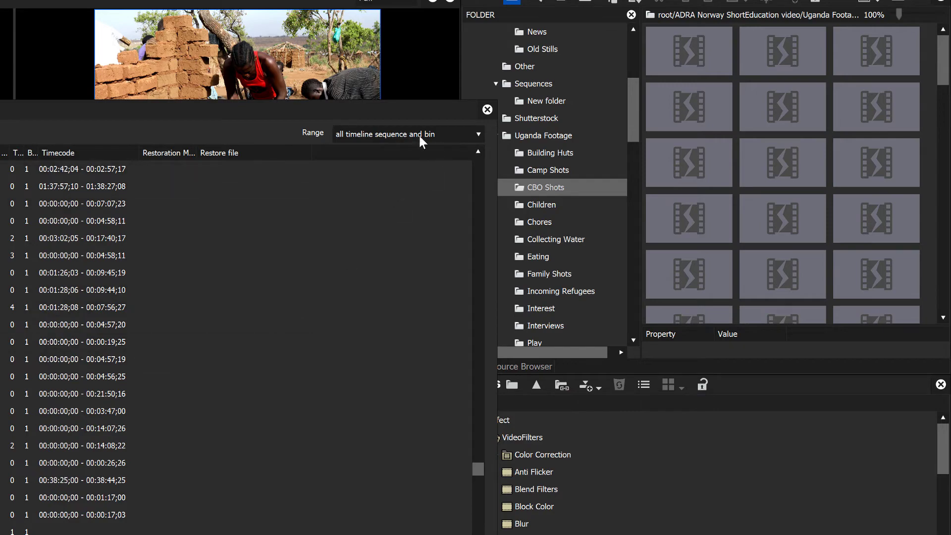
drag(372, 111, 440, 89)
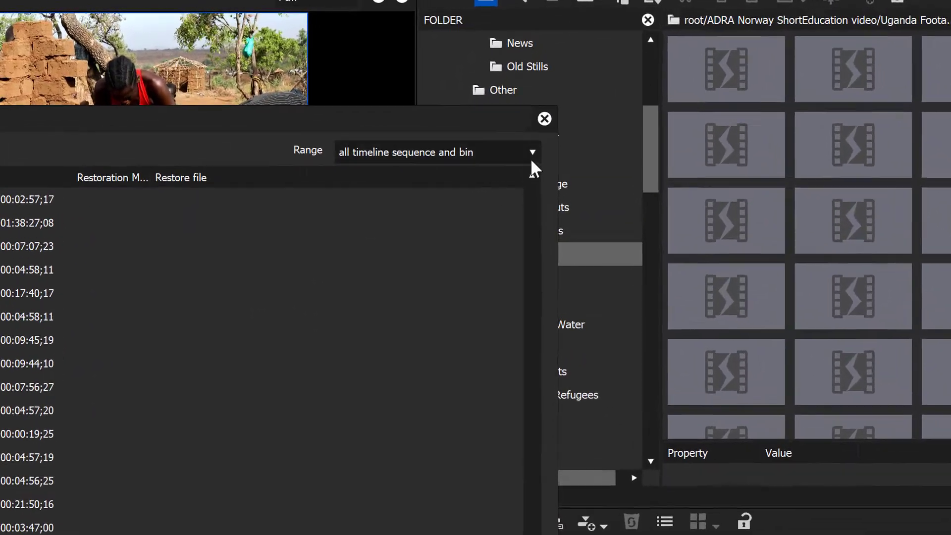
click(545, 110)
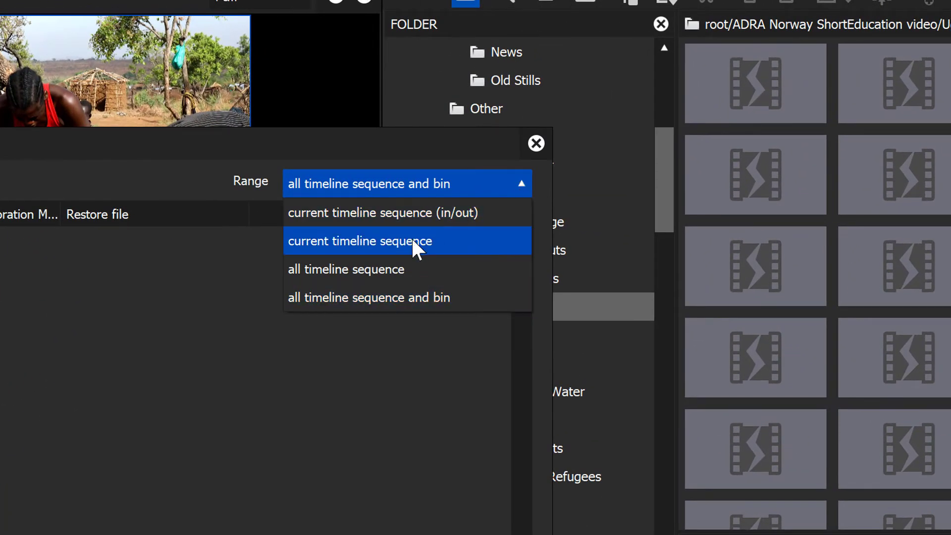
click(394, 217)
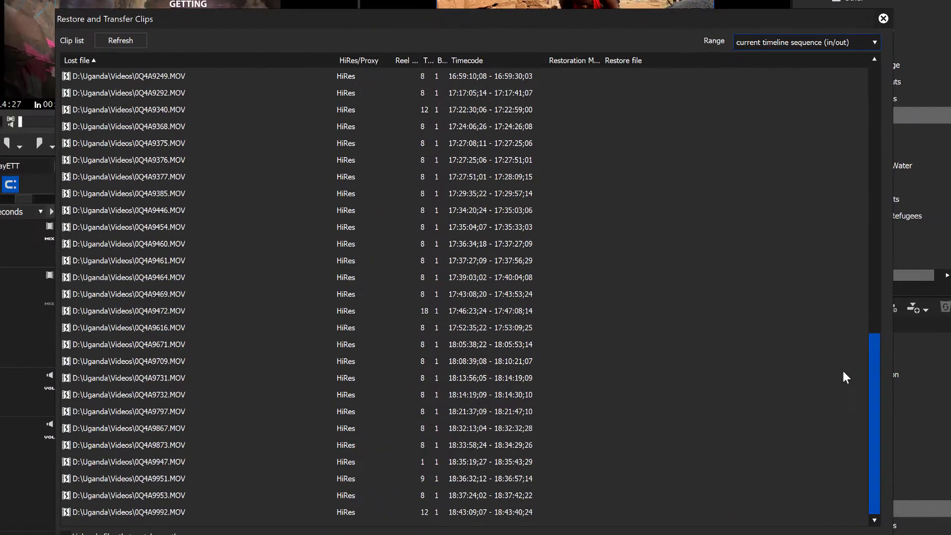
scroll(843, 373, up, 15)
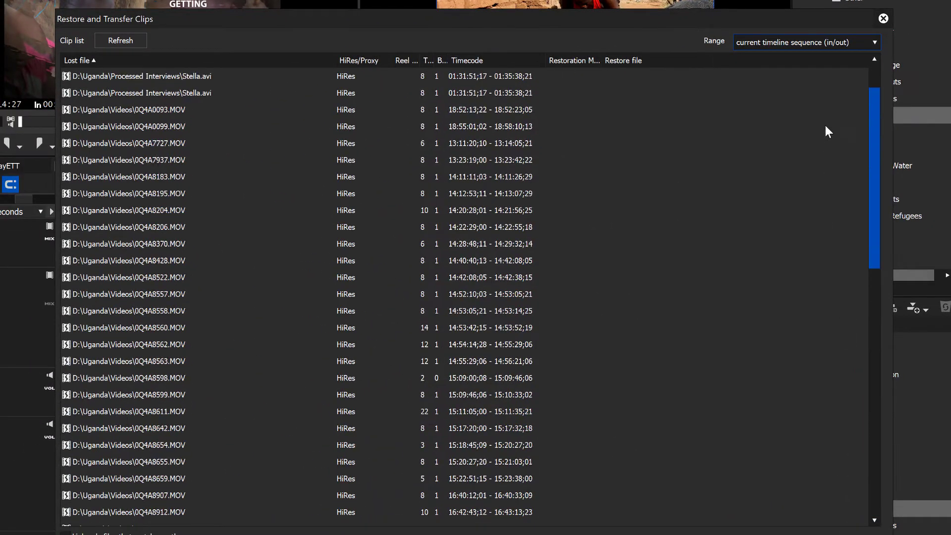
drag(631, 25, 950, 25)
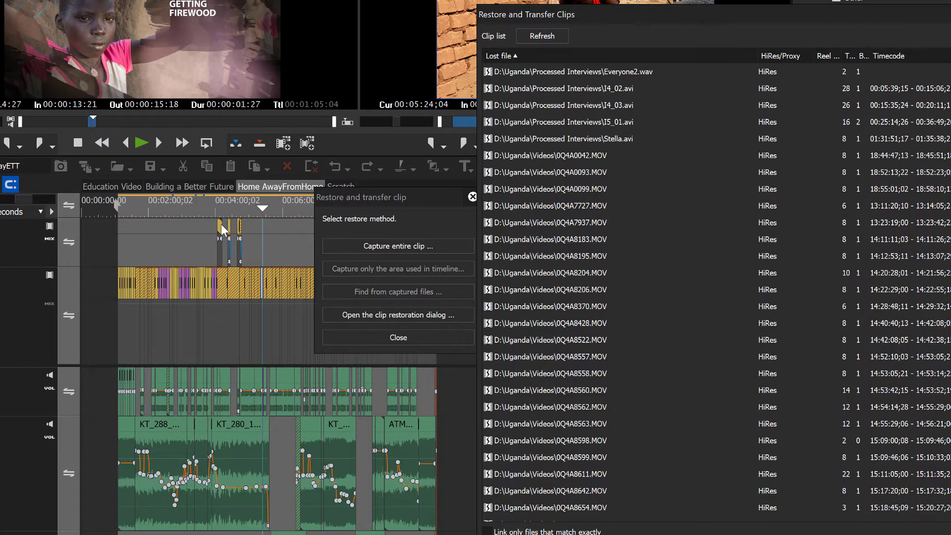
drag(927, 14, 797, 21)
drag(702, 25, 470, 12)
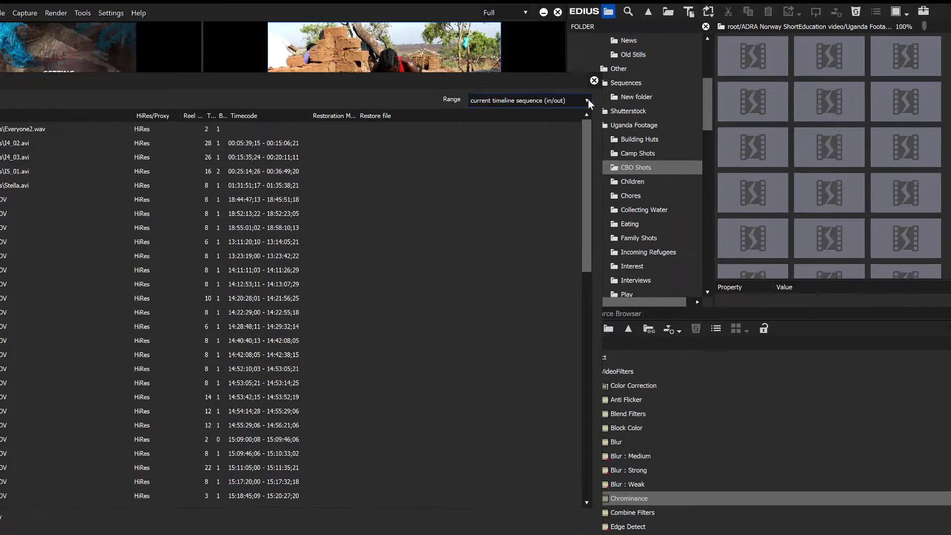
Set the clip list's range to all timeline sequence and bin and go to the D:\Uganda\Videos entries.
click(621, 92)
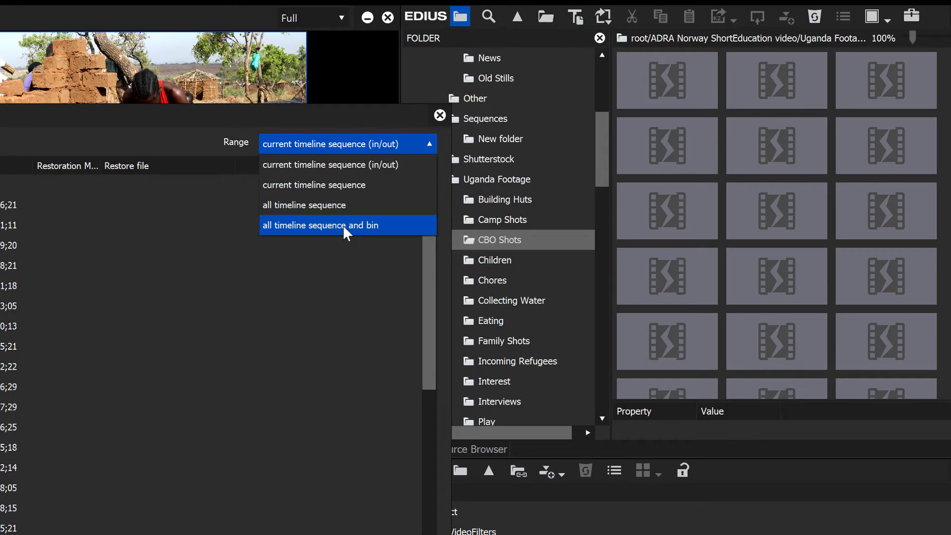
click(344, 228)
drag(100, 116, 390, 89)
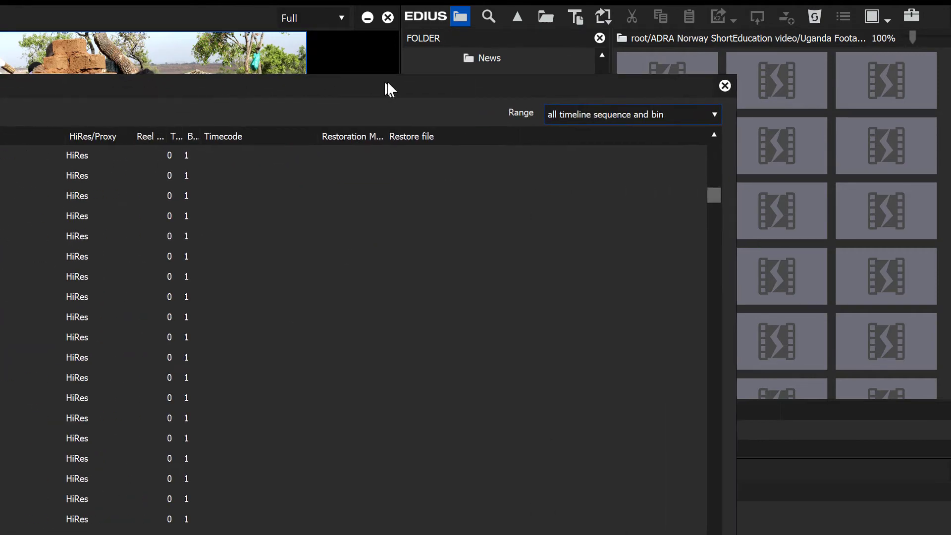
drag(716, 195, 719, 296)
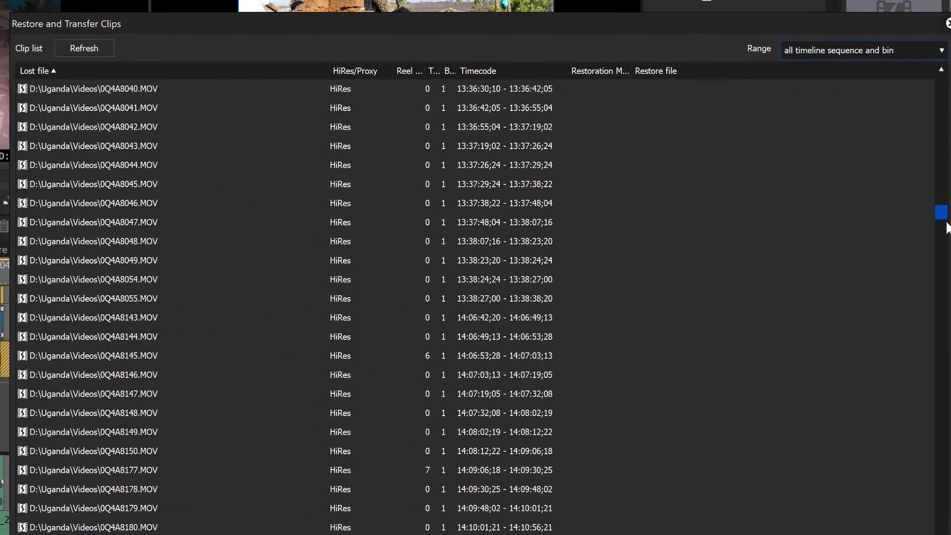
Select all lost files in the clip list from D:\Uganda\Audio\STE-026.wav through D:\WVV01200\WVV01200RAW\WVV01257.avi.
drag(946, 222, 919, 89)
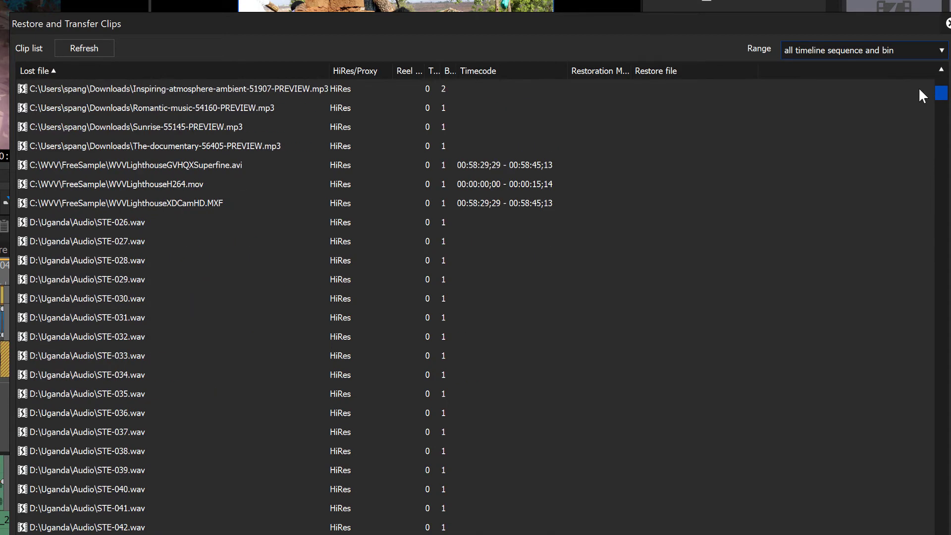
click(20, 221)
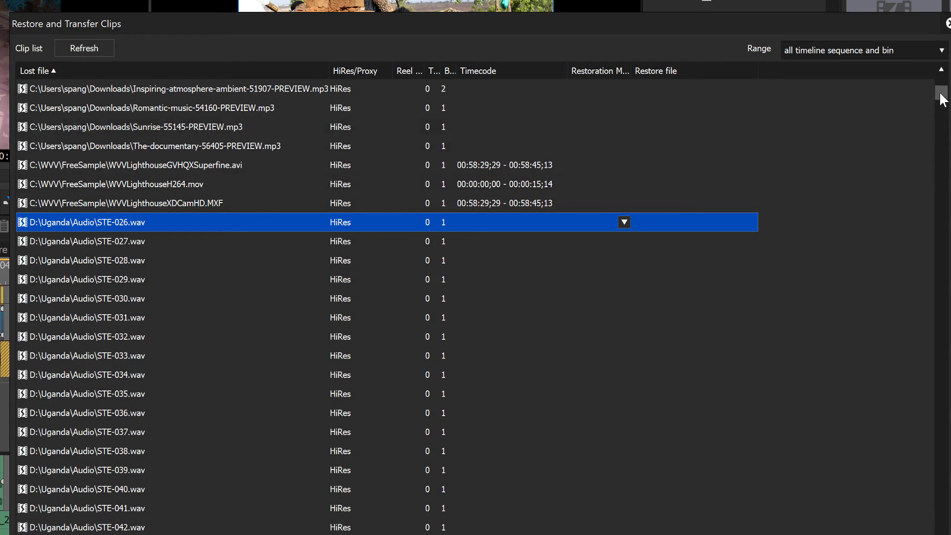
drag(941, 97, 950, 408)
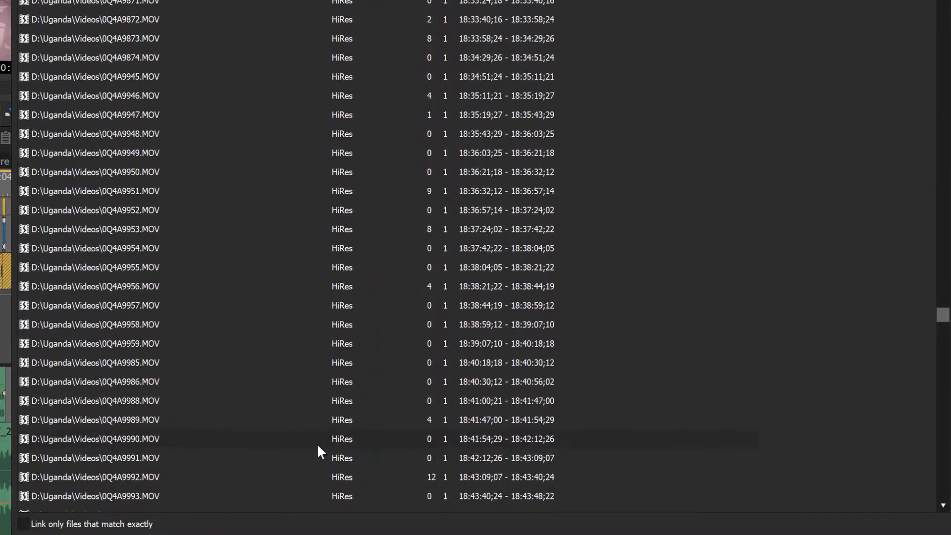
scroll(315, 532, down, 2)
scroll(319, 400, down, 1)
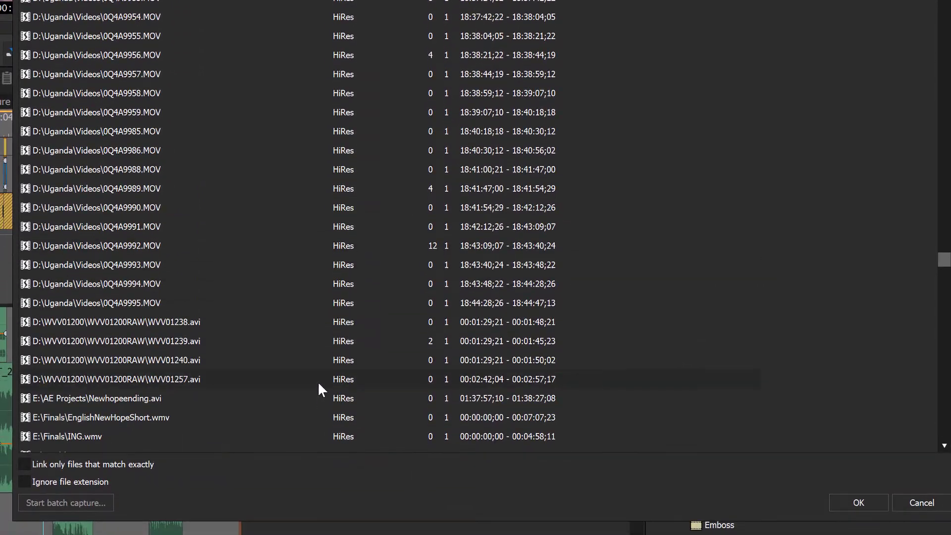
shift+click(25, 378)
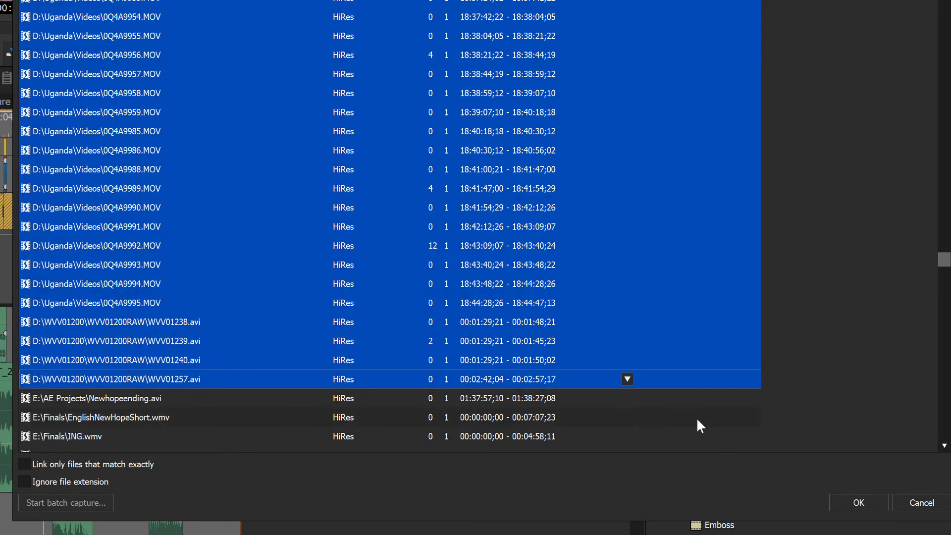
Relink the selected lost files to the Uganda folder on the Uganda2017 (O:) drive and dismiss the restore message.
click(627, 379)
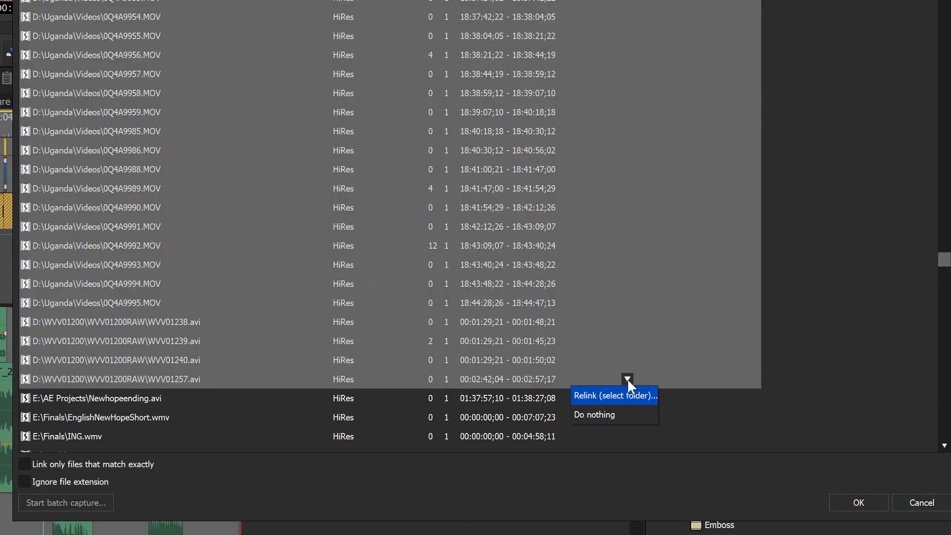
click(588, 394)
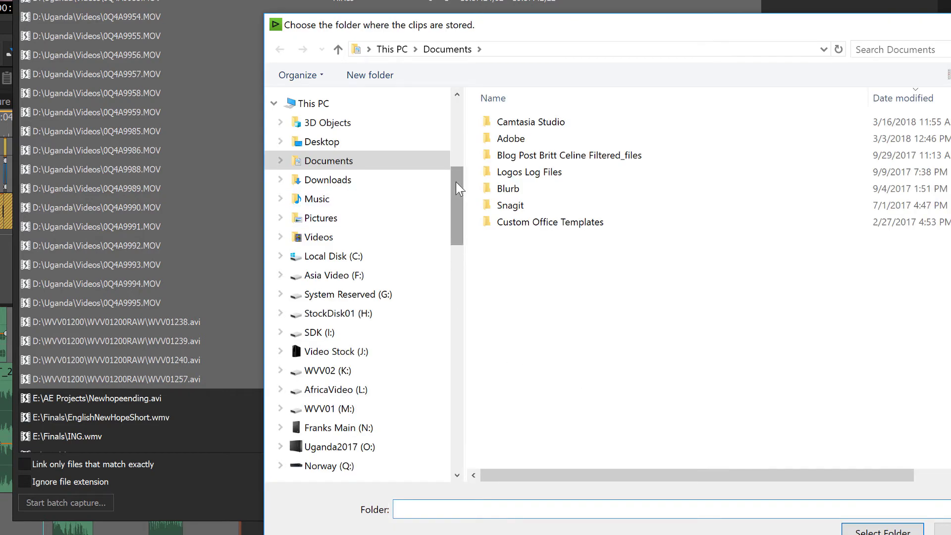
drag(456, 182, 463, 393)
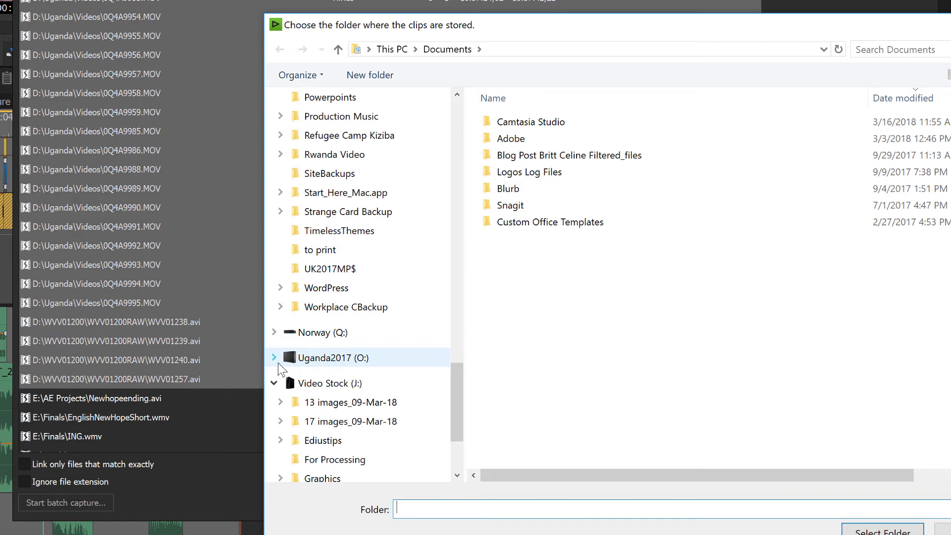
click(275, 358)
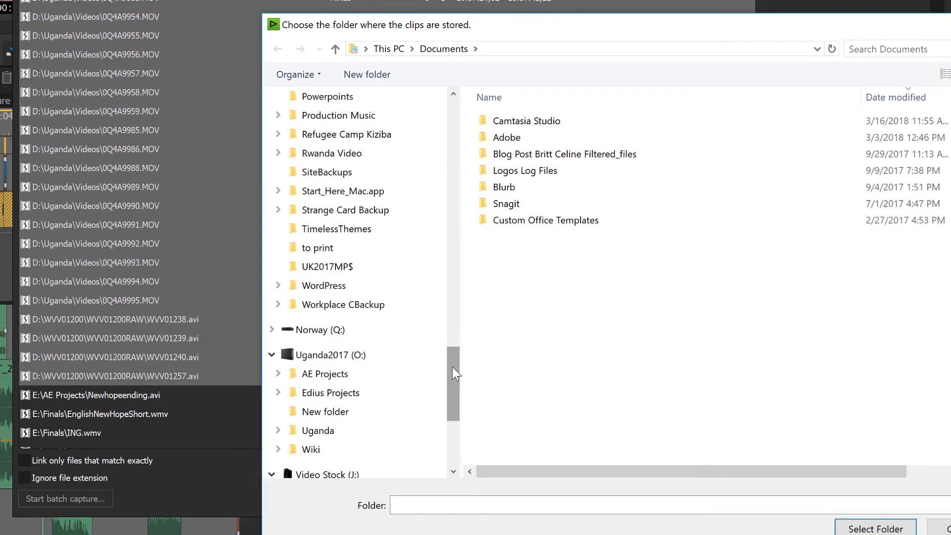
click(317, 430)
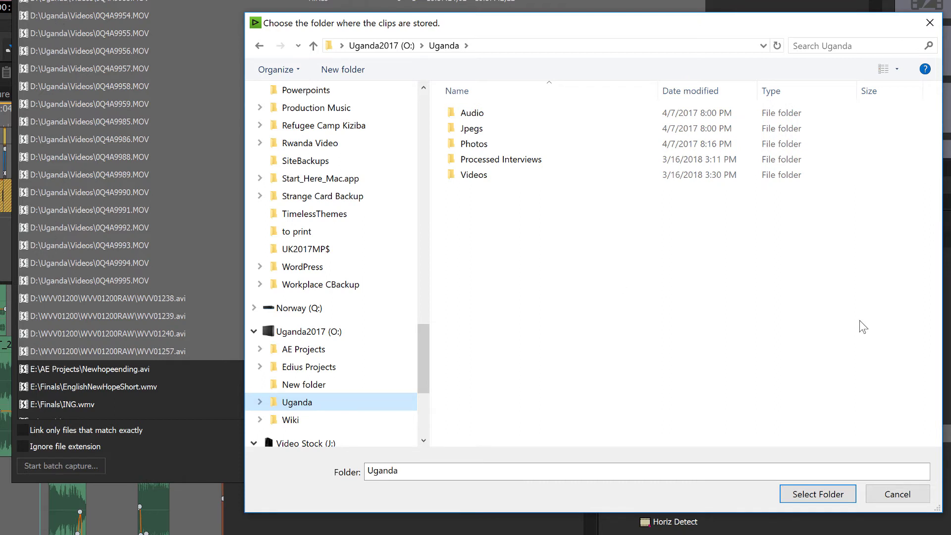
click(830, 494)
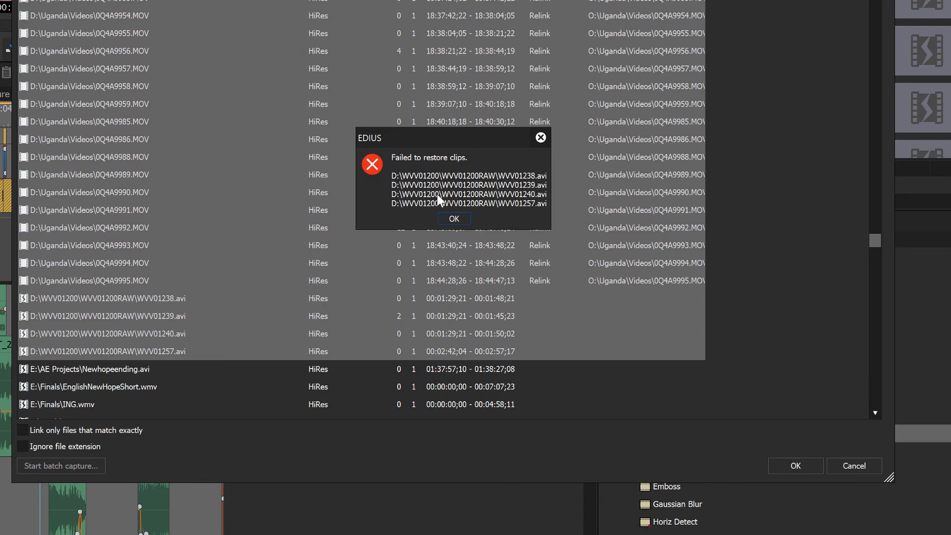
click(454, 219)
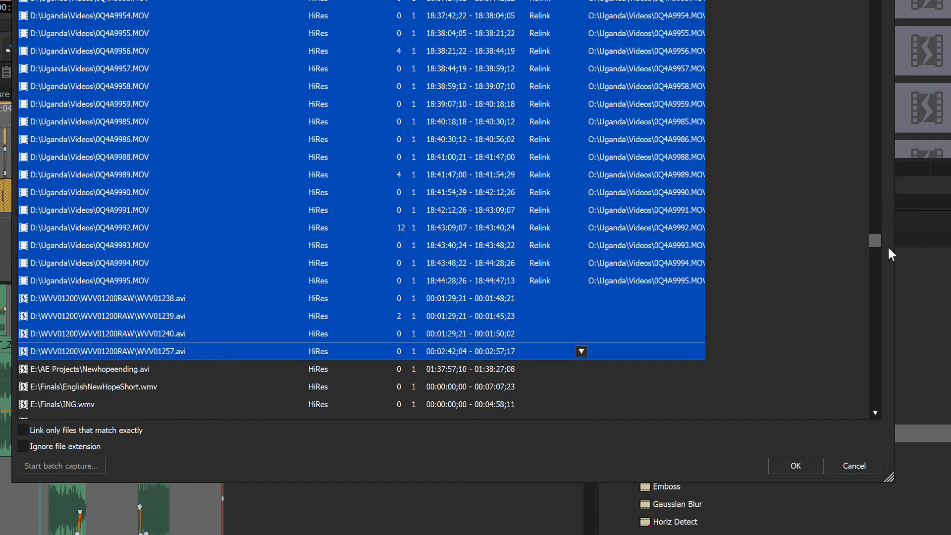
Check the relinked audio entries, apply the restoration, and close the restore method dialog, leaving the remaining clips offline.
drag(874, 239, 882, 0)
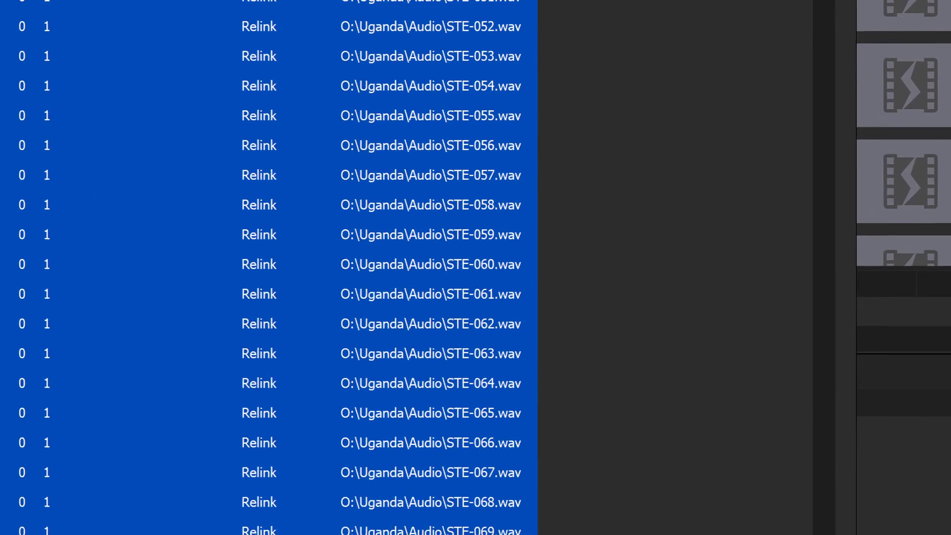
drag(823, 1, 824, 0)
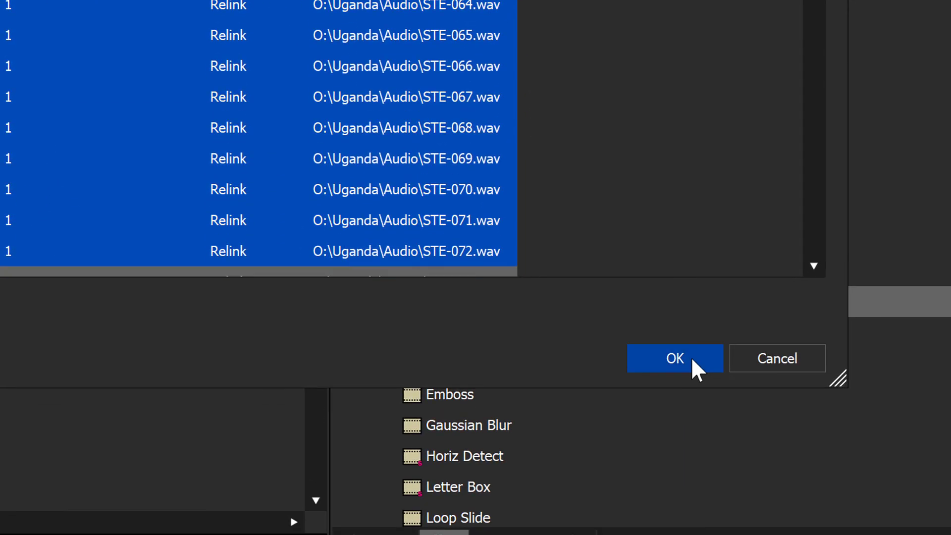
click(692, 359)
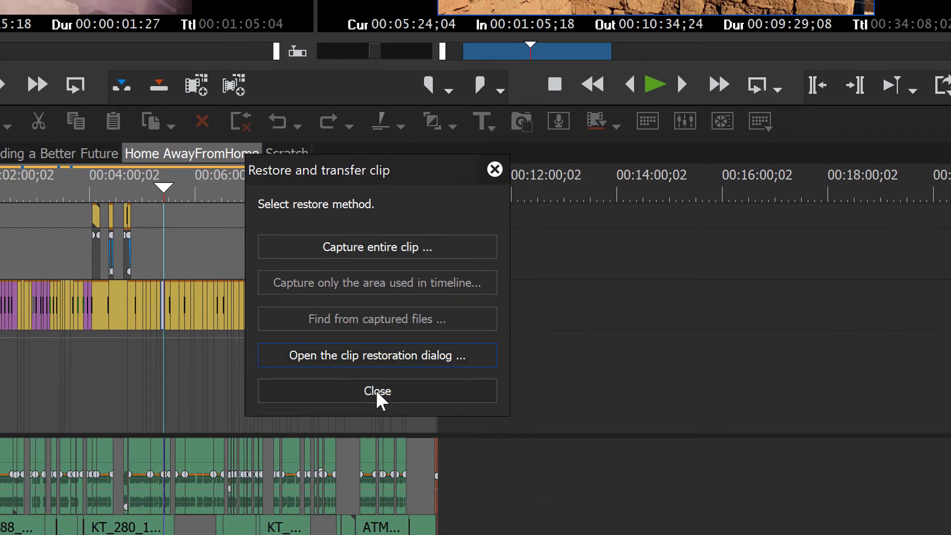
click(376, 390)
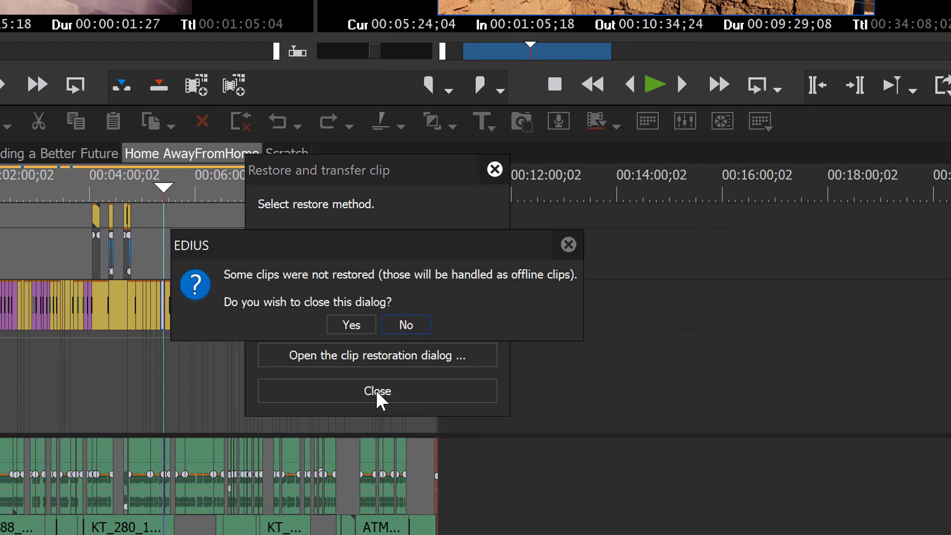
click(351, 323)
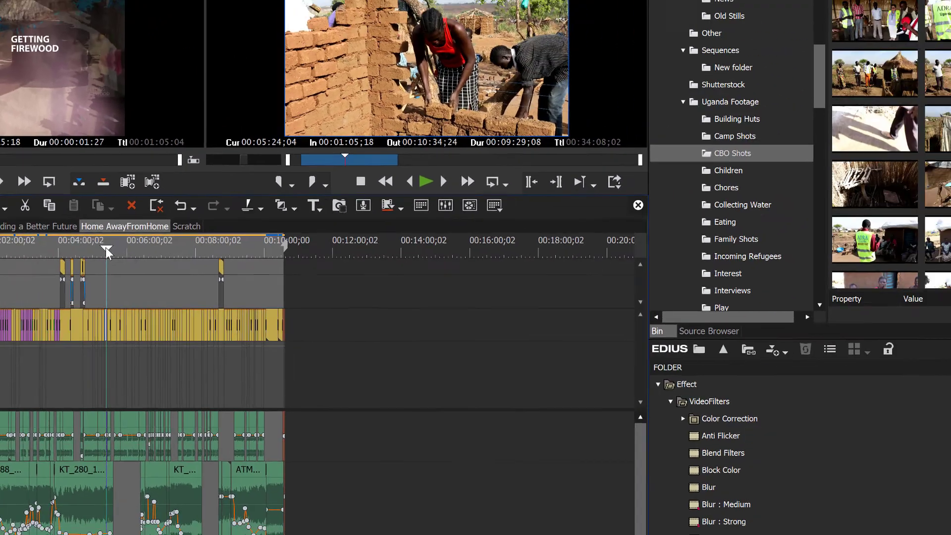
Scrub through the Home AwayFromHome sequence and browse the bin's thumbnails and folders to check the restored clips.
drag(105, 248, 186, 291)
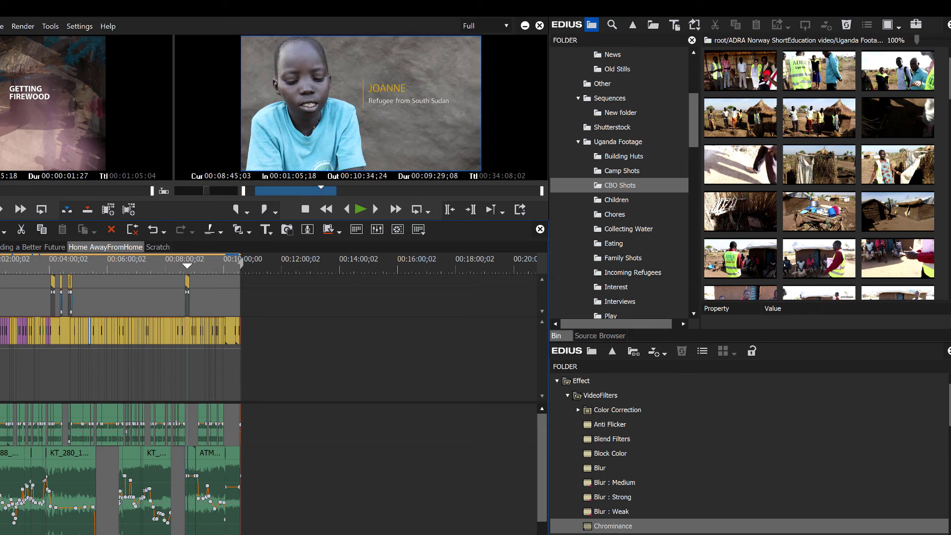
drag(949, 70, 949, 131)
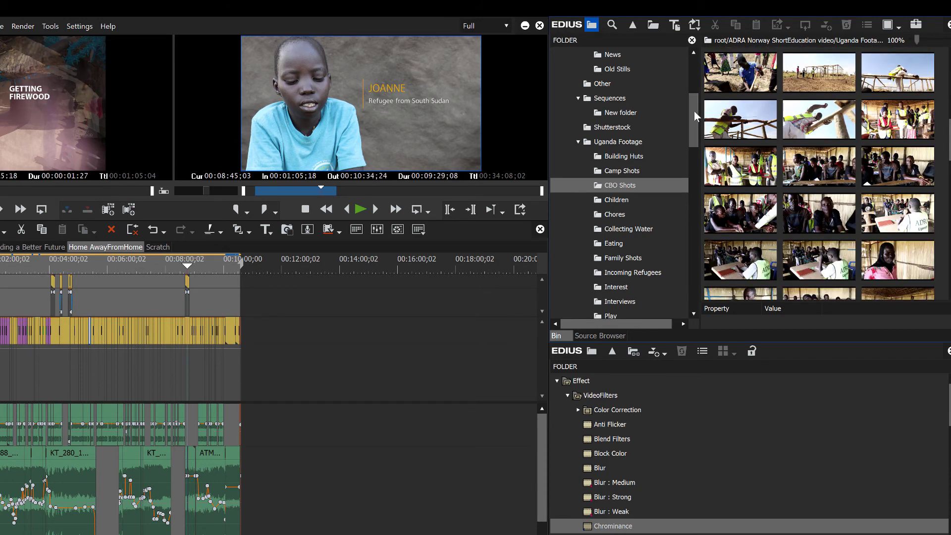
drag(694, 111, 696, 243)
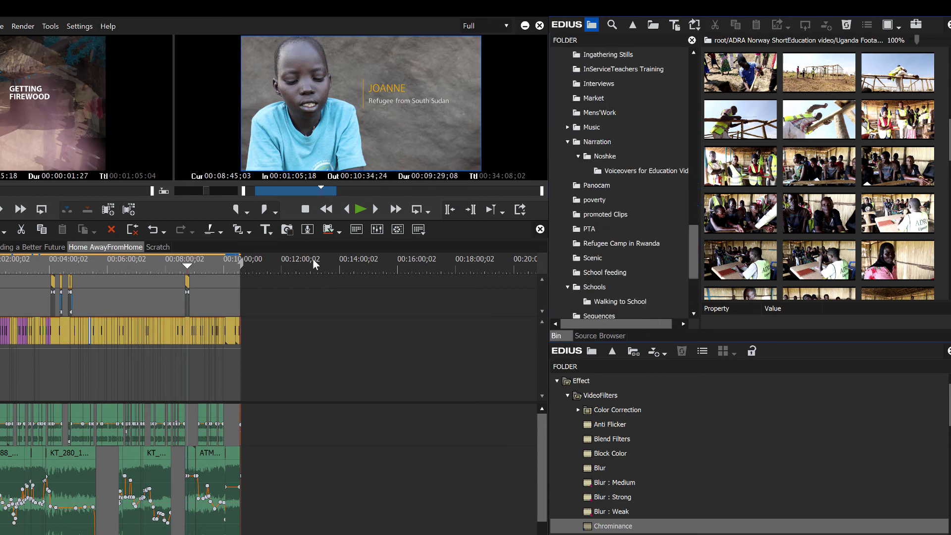
drag(187, 267, 114, 280)
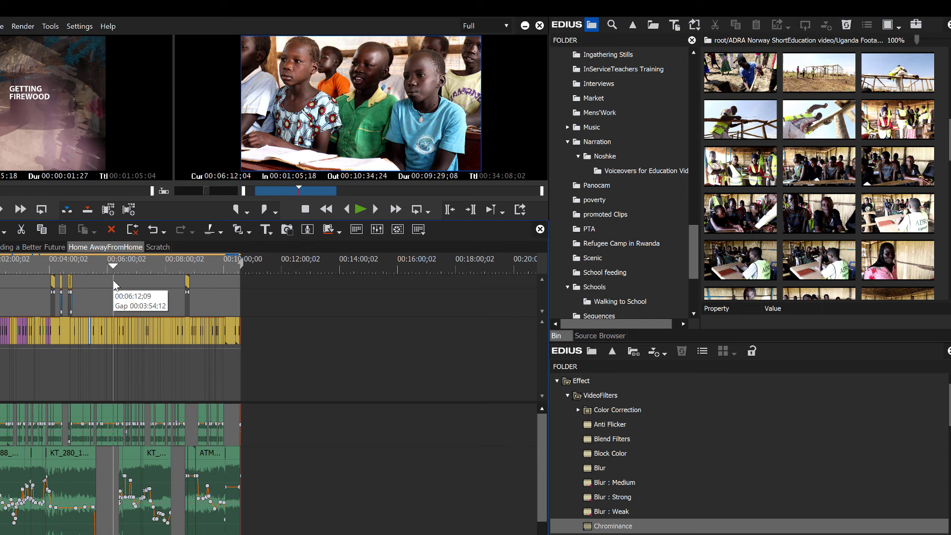
drag(114, 264, 141, 269)
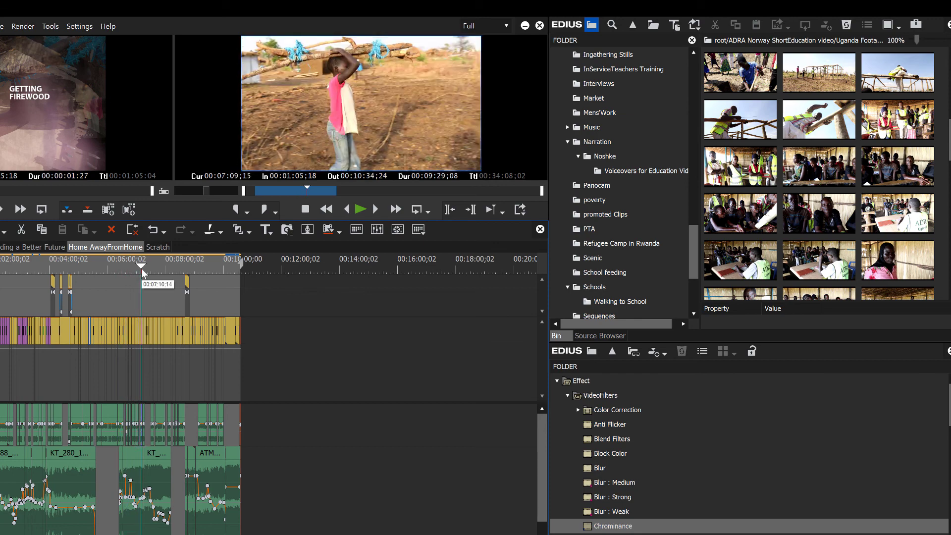